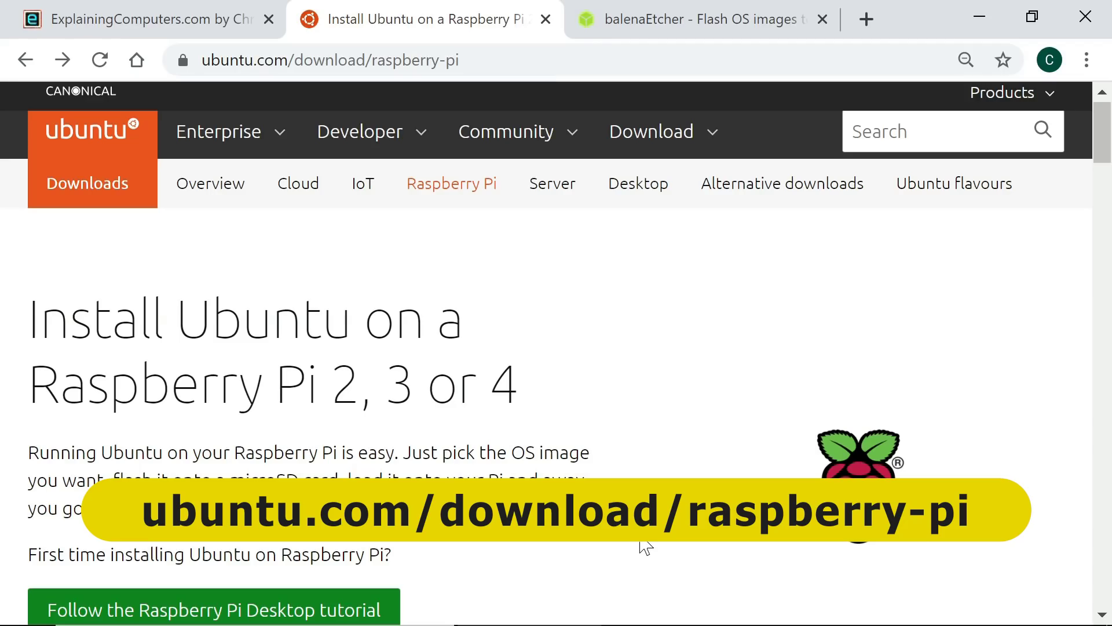
Scroll the ubuntu.com Raspberry Pi page past the LTS server row to the Desktop 20.10 64-bit downloads.
{"action": "scroll", "coordinate": [644, 546], "scroll_direction": "down", "scroll_amount": 10}
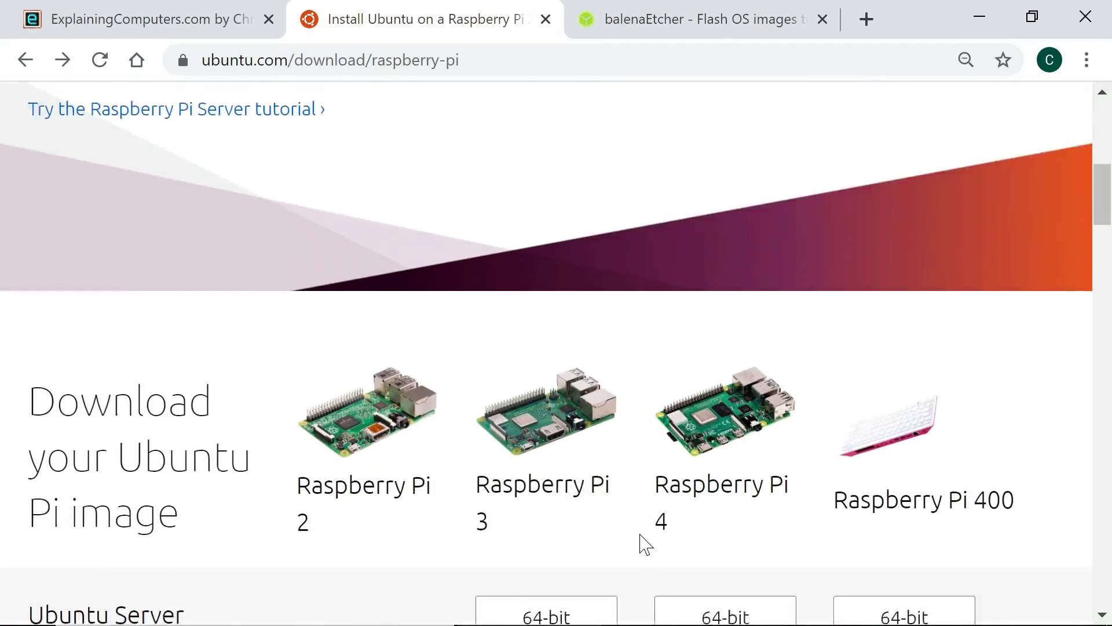
{"action": "scroll", "coordinate": [645, 546], "scroll_direction": "down", "scroll_amount": 3}
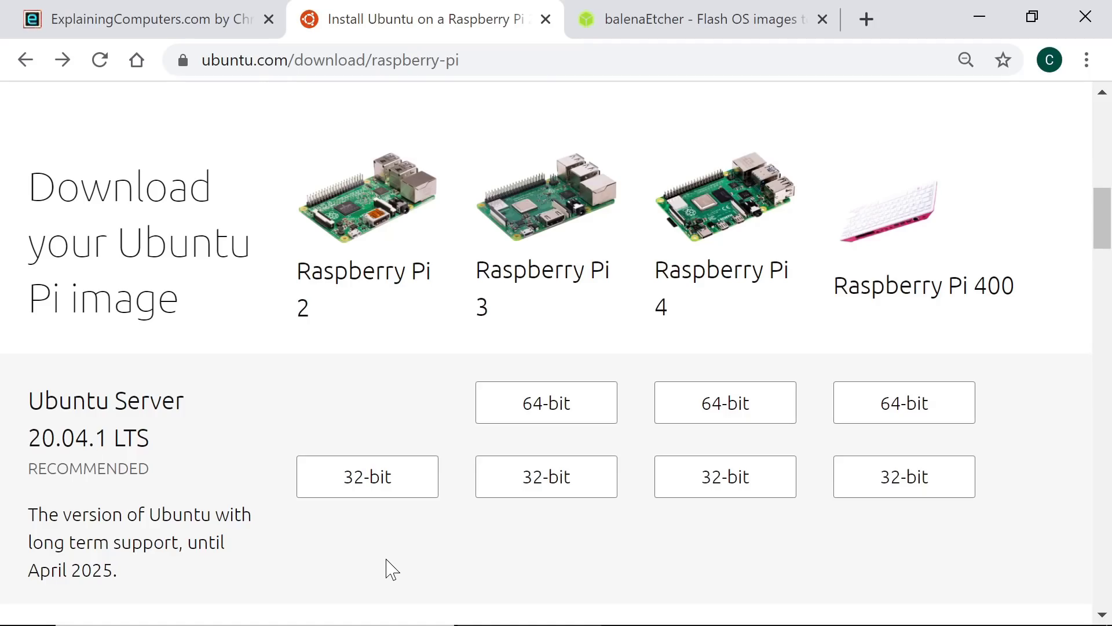
{"action": "scroll", "coordinate": [387, 569], "scroll_direction": "down", "scroll_amount": 6}
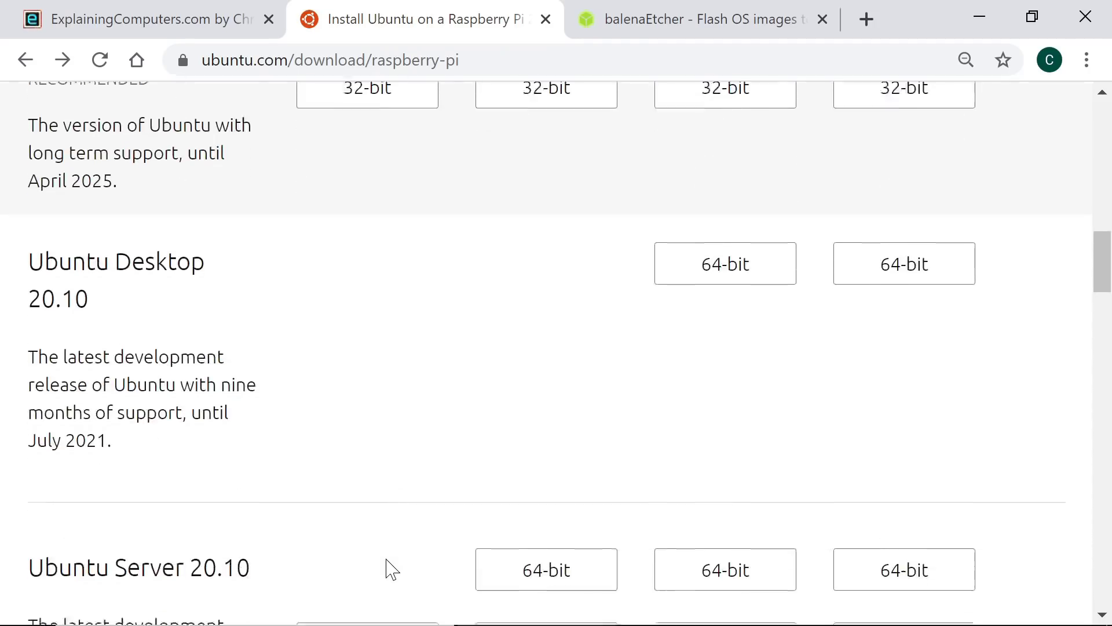
{"action": "scroll", "coordinate": [387, 569], "scroll_direction": "down", "scroll_amount": 1}
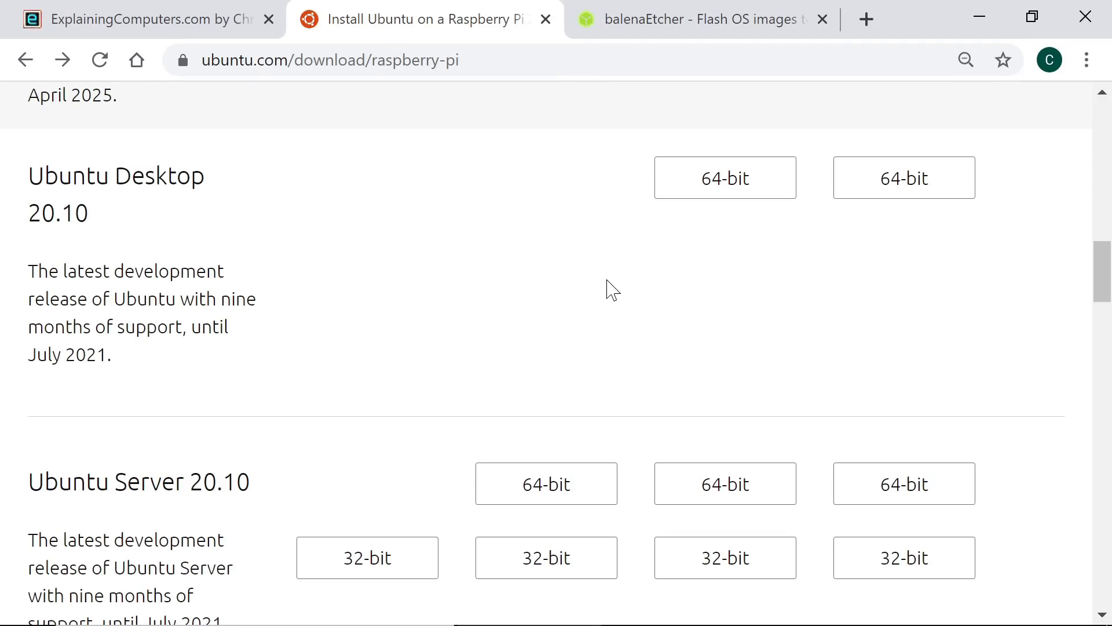
{"action": "scroll", "coordinate": [609, 288], "scroll_direction": "up", "scroll_amount": 7}
{"action": "scroll", "coordinate": [609, 288], "scroll_direction": "up", "scroll_amount": 1}
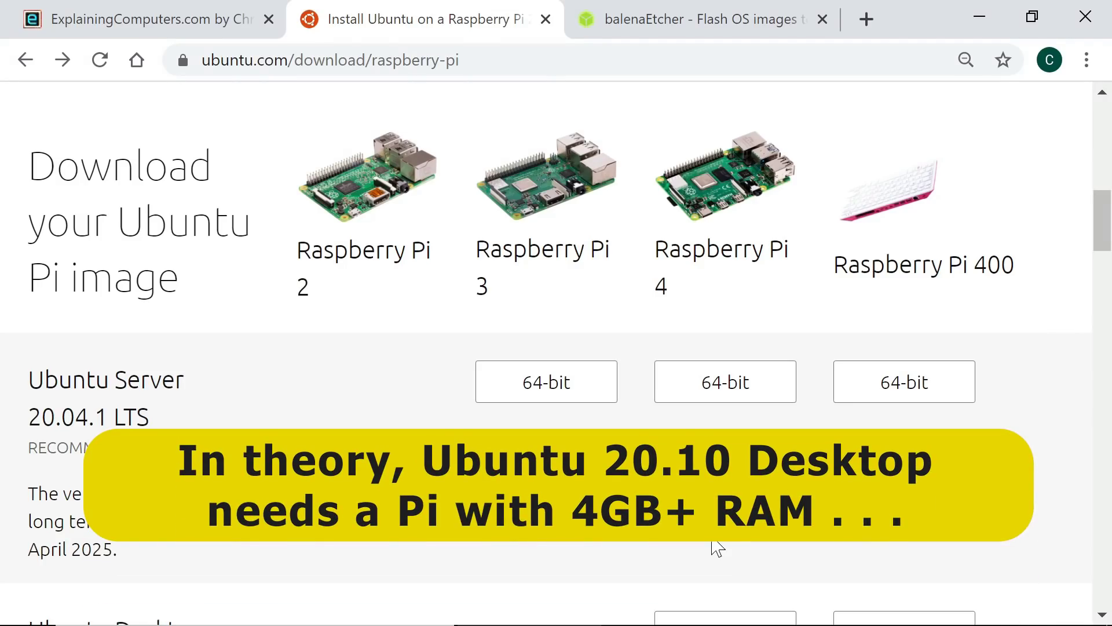
{"action": "scroll", "coordinate": [717, 547], "scroll_direction": "down", "scroll_amount": 5}
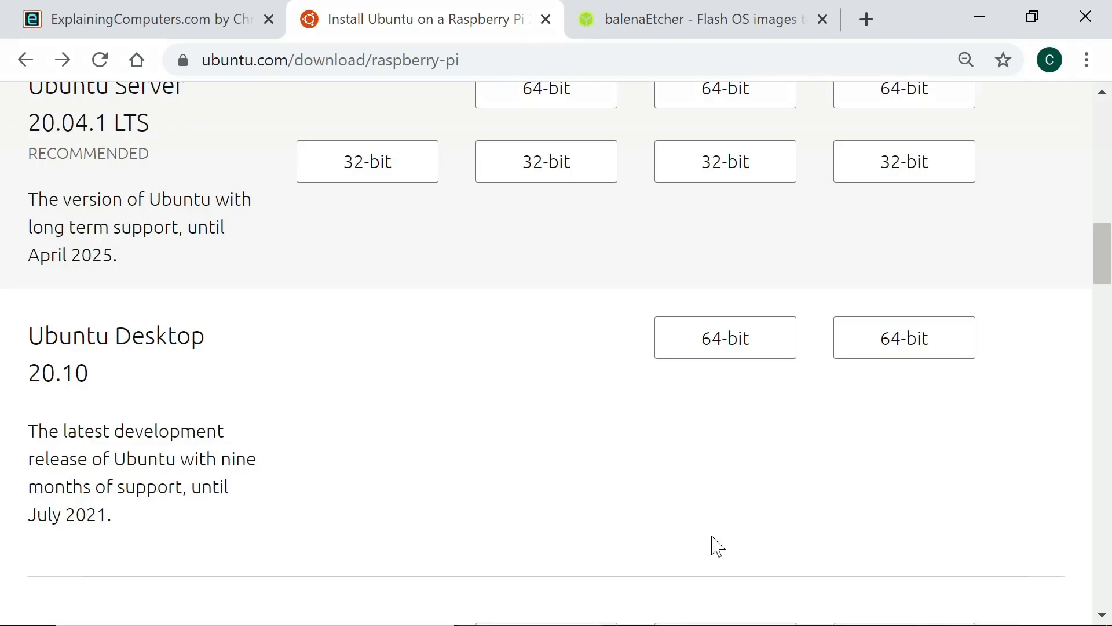
{"action": "scroll", "coordinate": [717, 548], "scroll_direction": "down", "scroll_amount": 5}
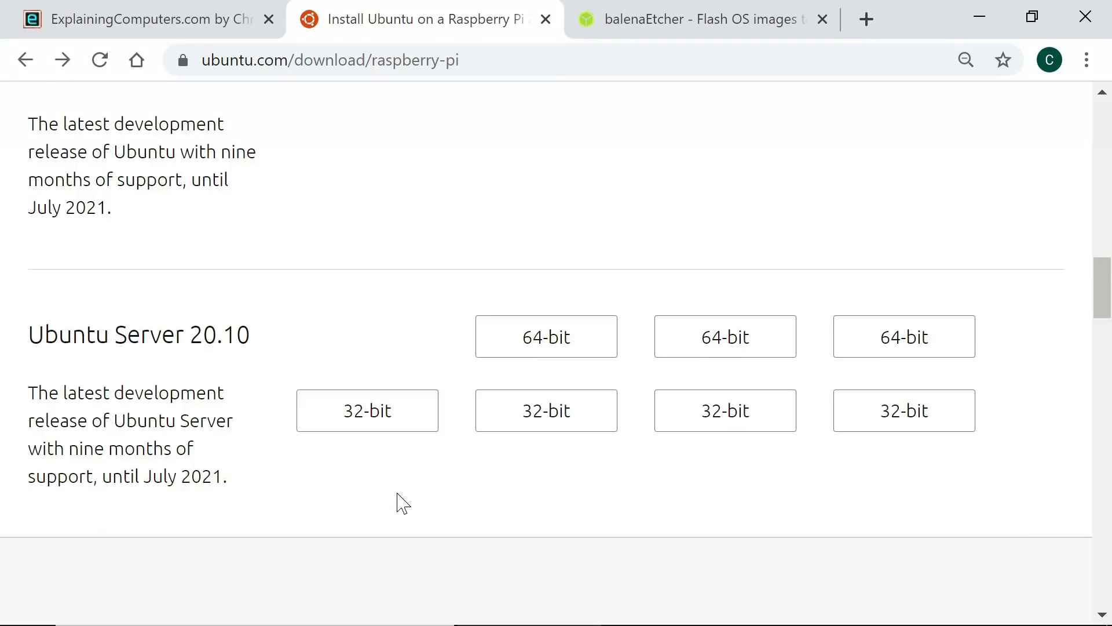
{"action": "scroll", "coordinate": [400, 503], "scroll_direction": "up", "scroll_amount": 5}
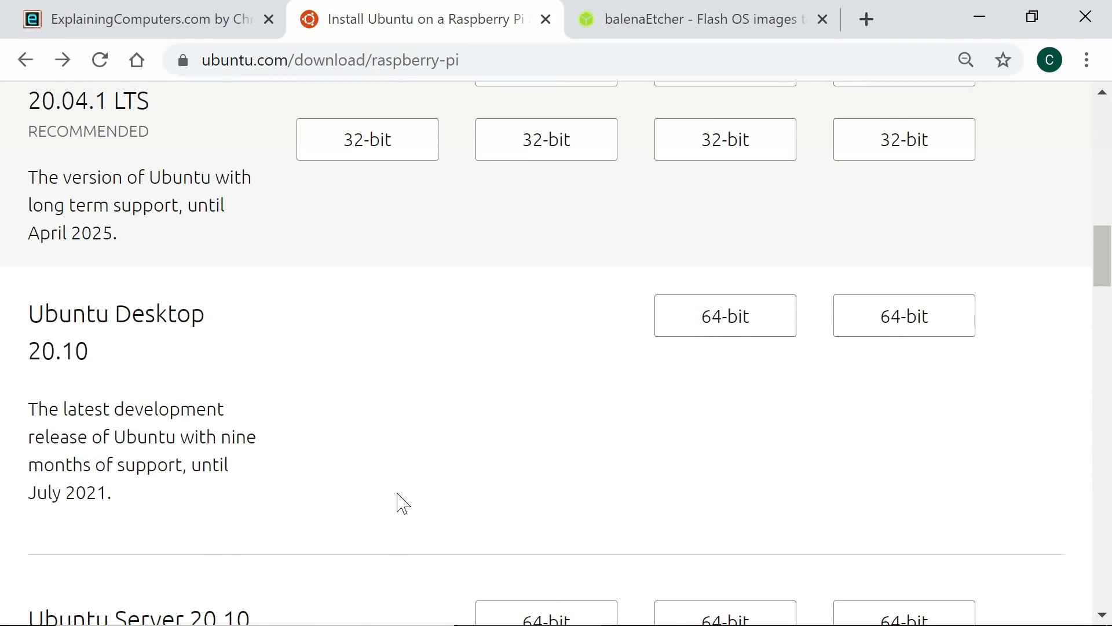
Request the 64-bit Desktop 20.10 image for Raspberry Pi 400, cancelling the Save As dialog.
{"action": "left_click", "coordinate": [877, 316]}
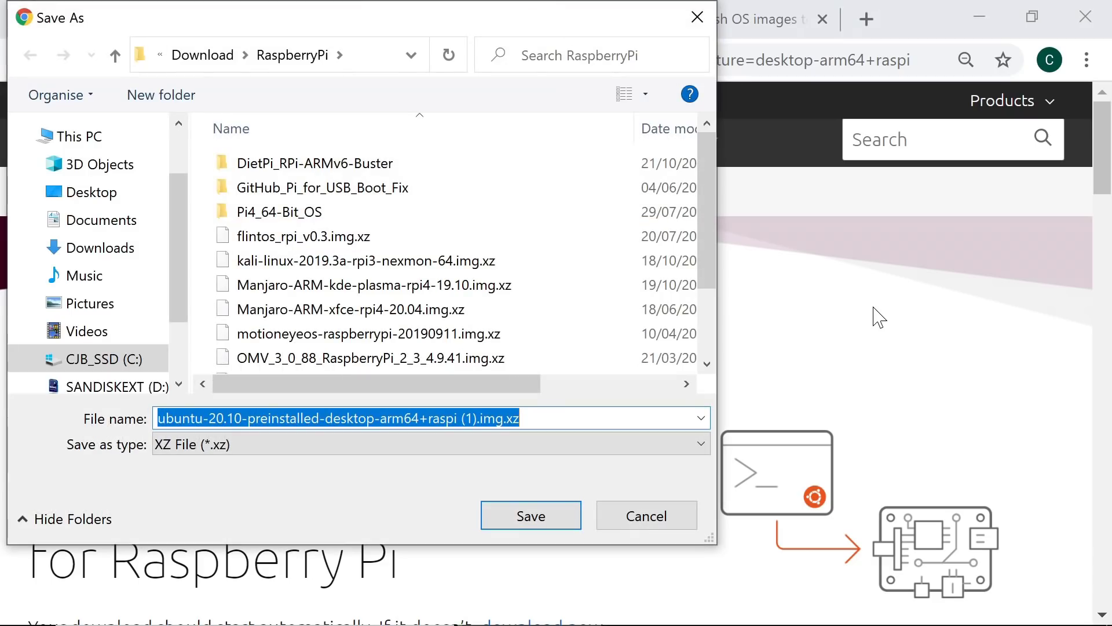
{"action": "left_click_drag", "start_coordinate": [711, 258], "coordinate": [711, 336]}
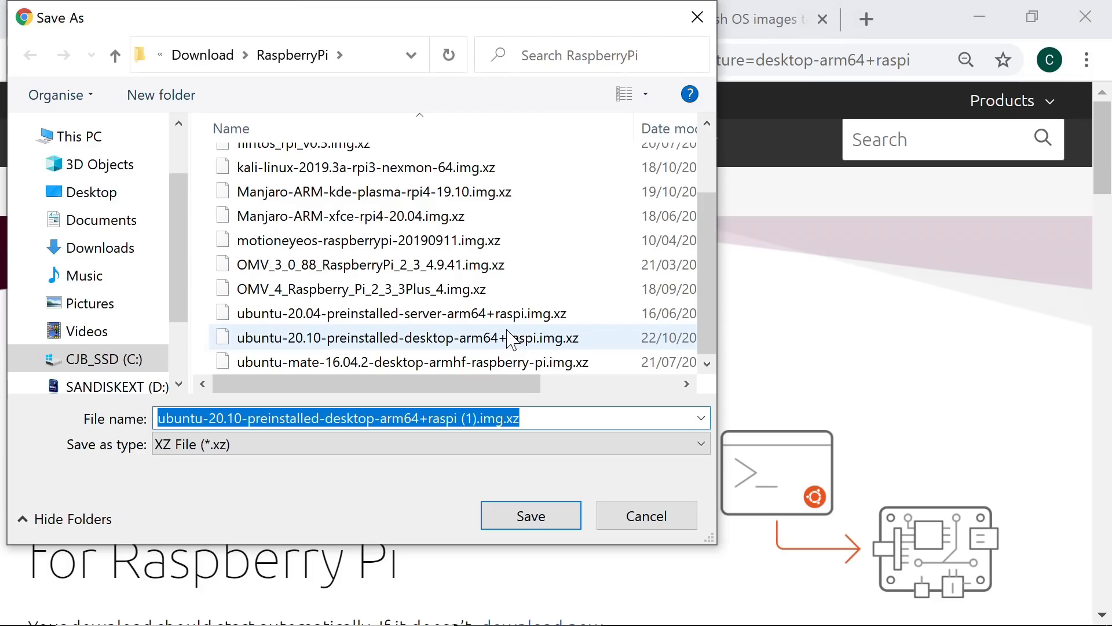
{"action": "left_click", "coordinate": [652, 517]}
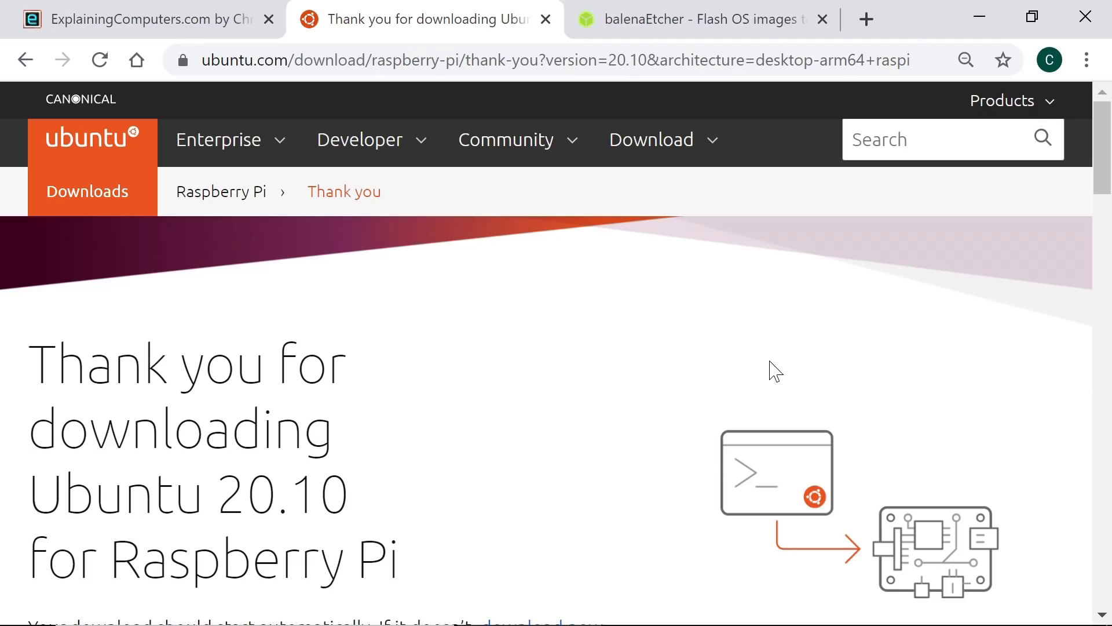
Show the balena.io/etcher page, then minimize Chrome to reveal the Etcher app.
{"action": "left_click", "coordinate": [702, 14]}
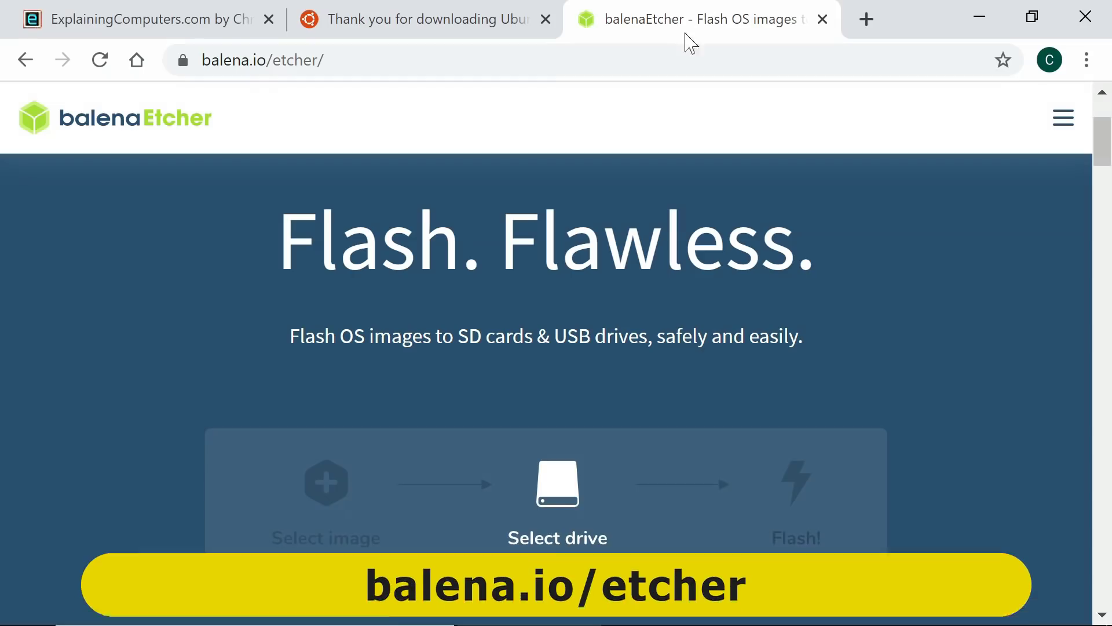
{"action": "left_click", "coordinate": [407, 60]}
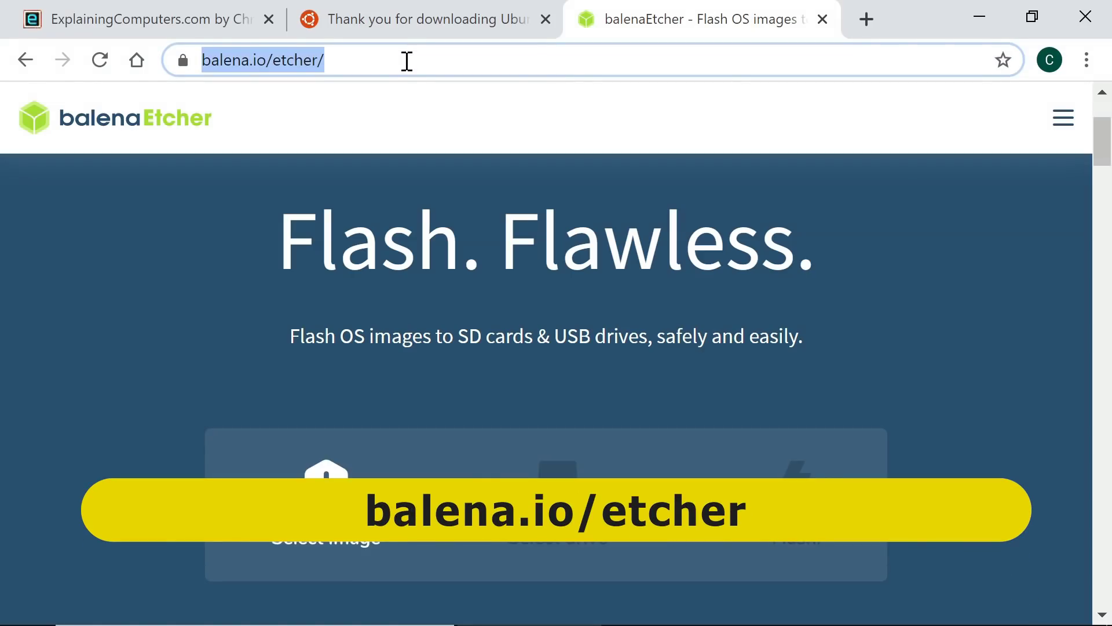
{"action": "left_click", "coordinate": [979, 13]}
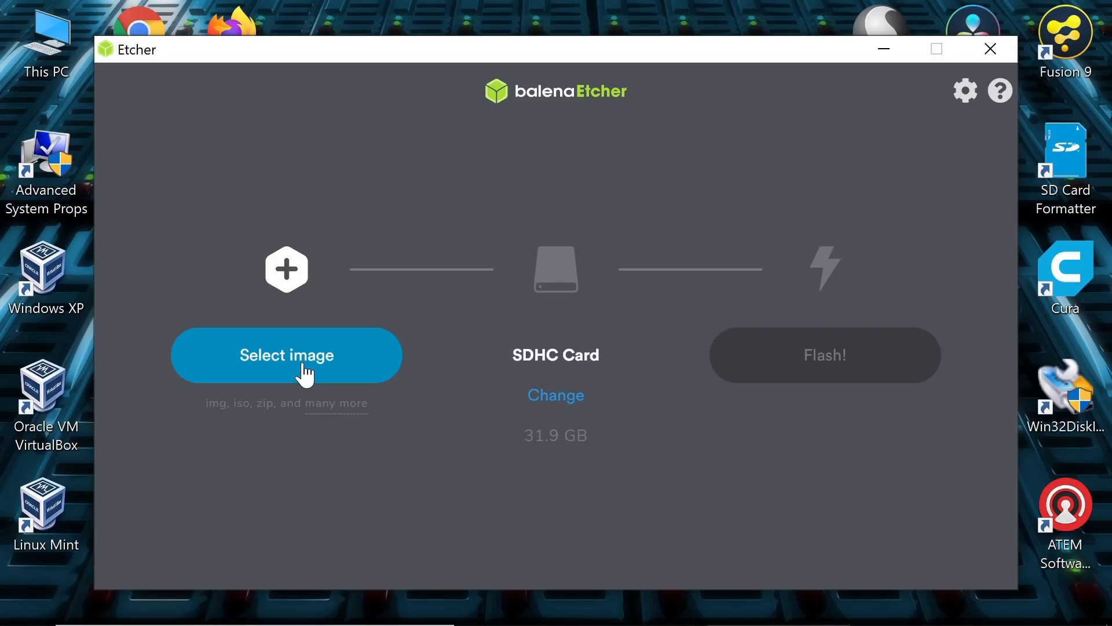
Load ubuntu-20.10-preinstalled-desktop-arm64+raspi.img.xz as Etcher's source image for the SDHC card.
{"action": "left_click", "coordinate": [304, 374]}
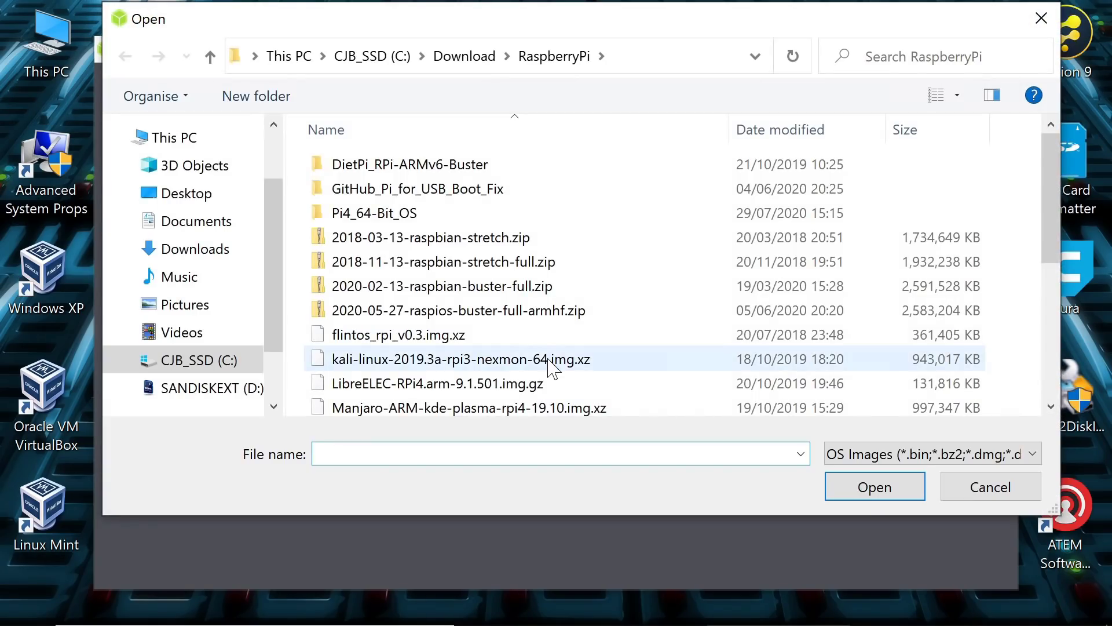
{"action": "scroll", "coordinate": [550, 368], "scroll_direction": "down", "scroll_amount": 4}
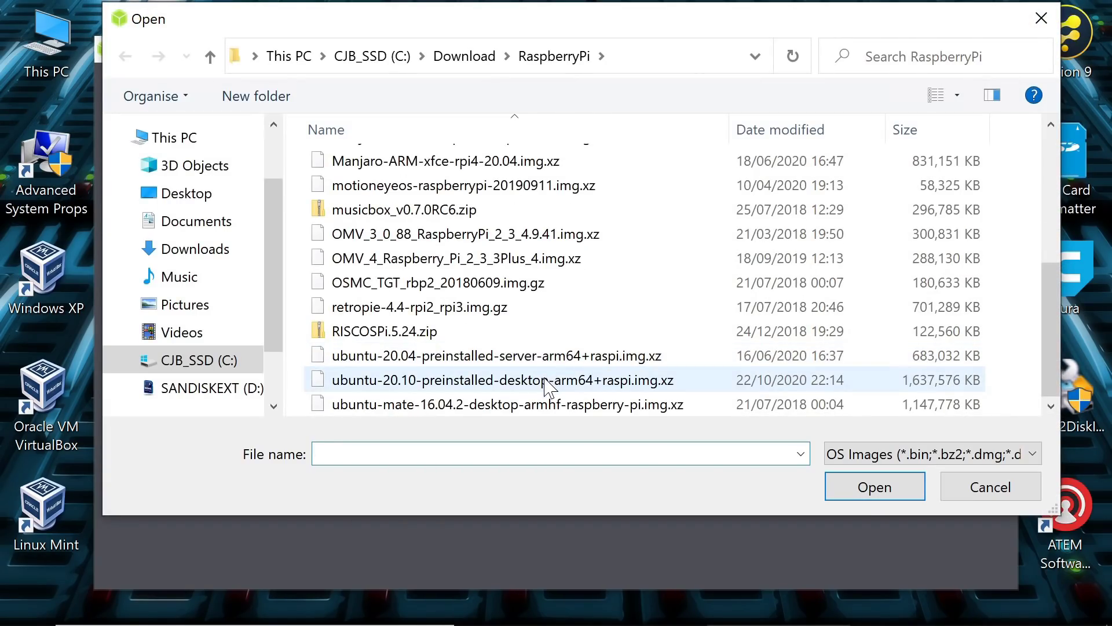
{"action": "left_click", "coordinate": [547, 385]}
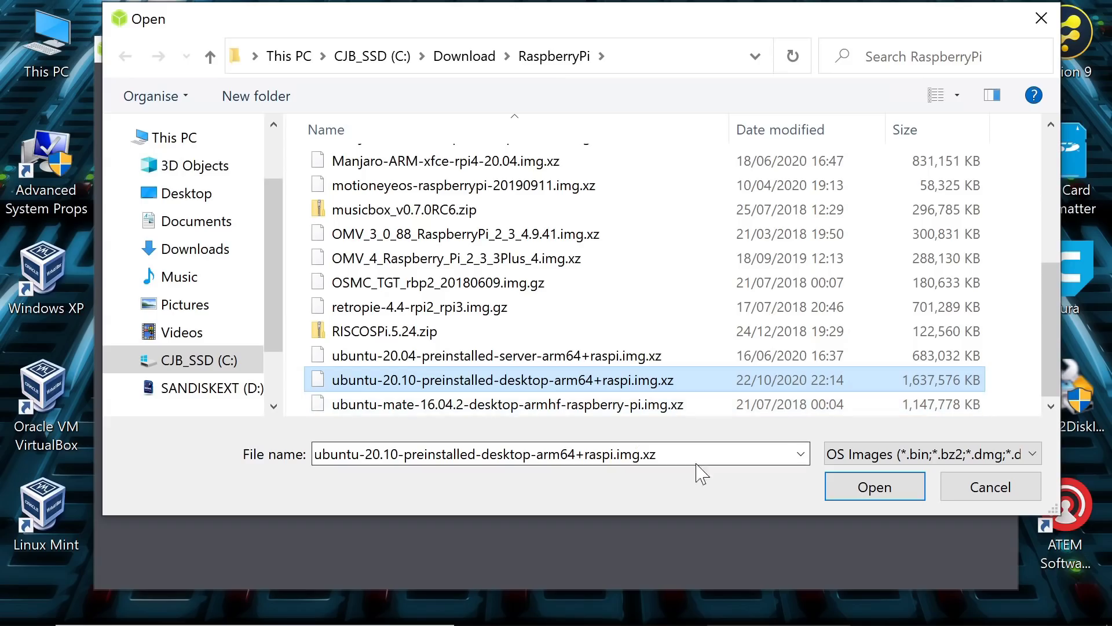
{"action": "left_click", "coordinate": [879, 486]}
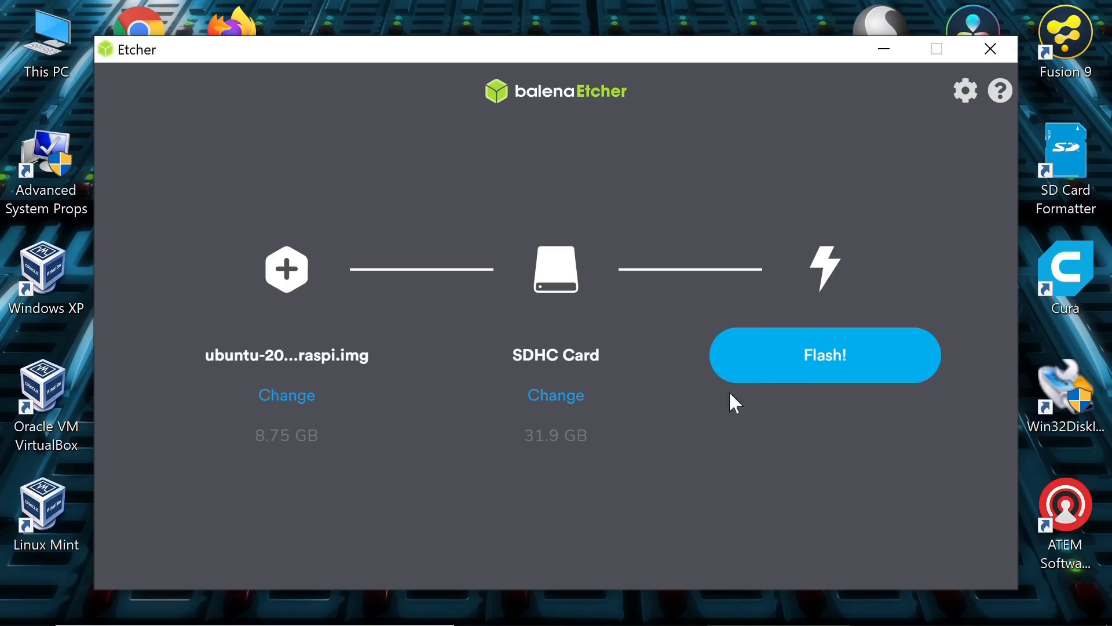
Flash the image to the 31.9 GB SDHC card, decline Windows' format prompt, and close Etcher.
{"action": "left_click", "coordinate": [819, 360]}
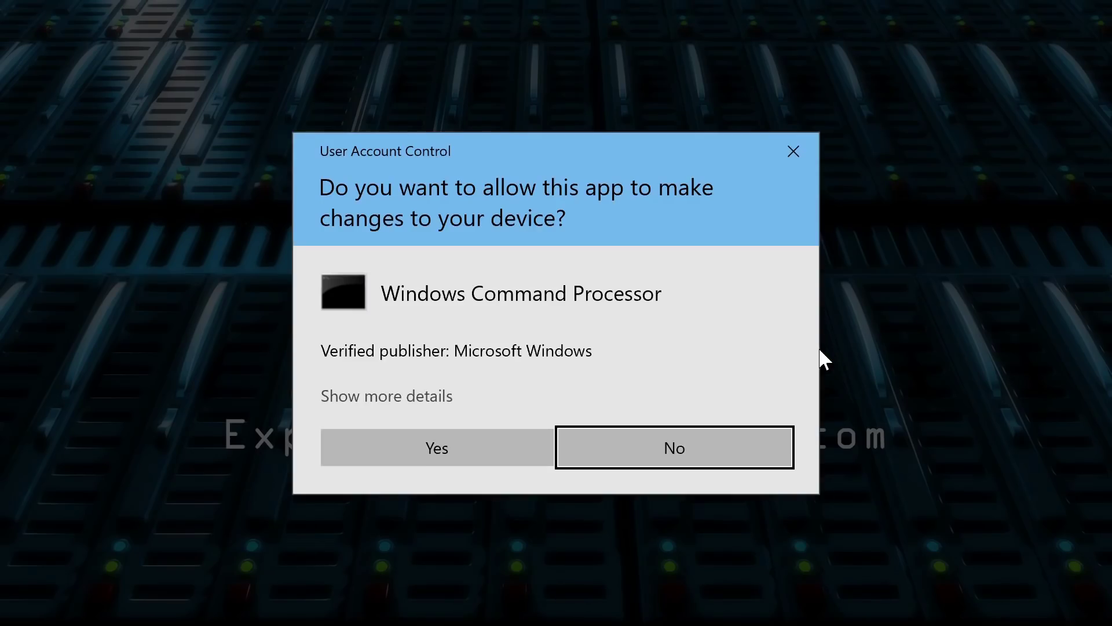
{"action": "left_click", "coordinate": [425, 451]}
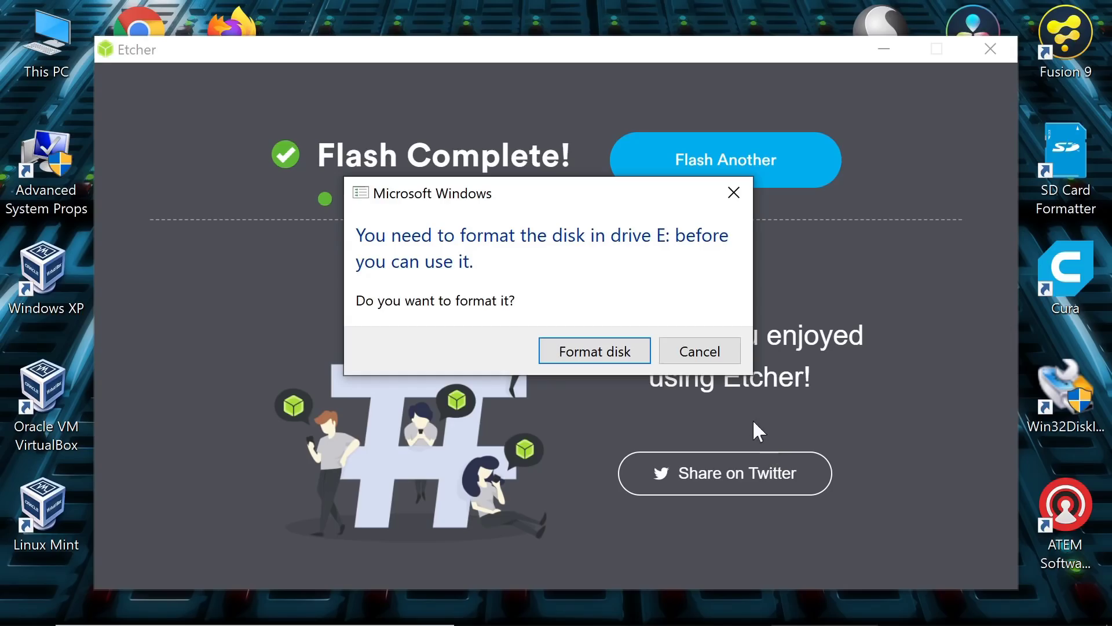
{"action": "left_click", "coordinate": [693, 362]}
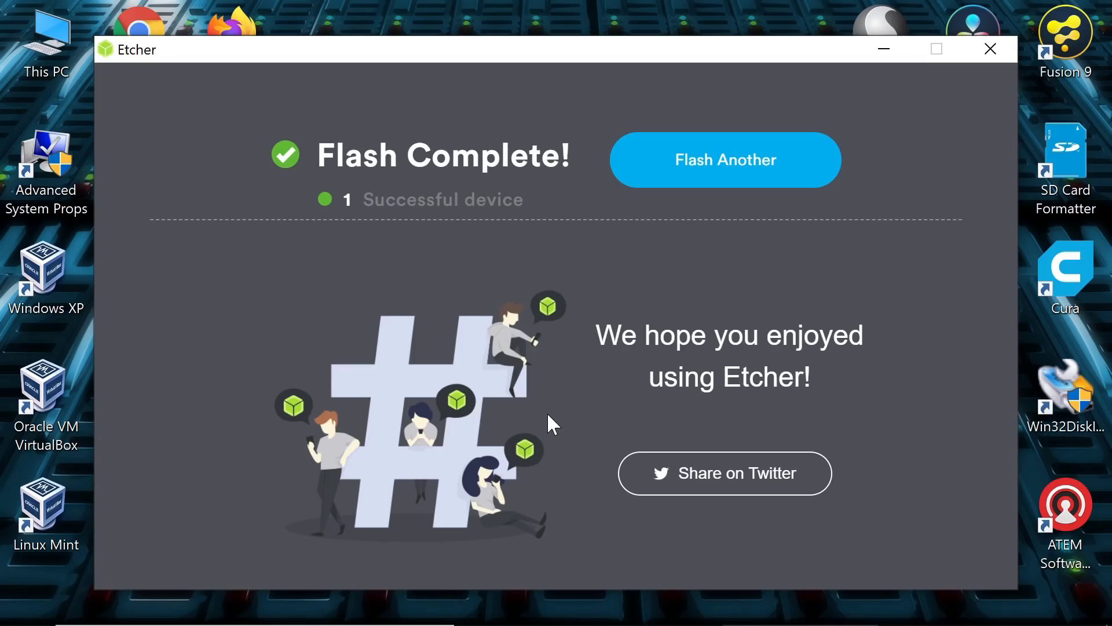
{"action": "left_click", "coordinate": [992, 49]}
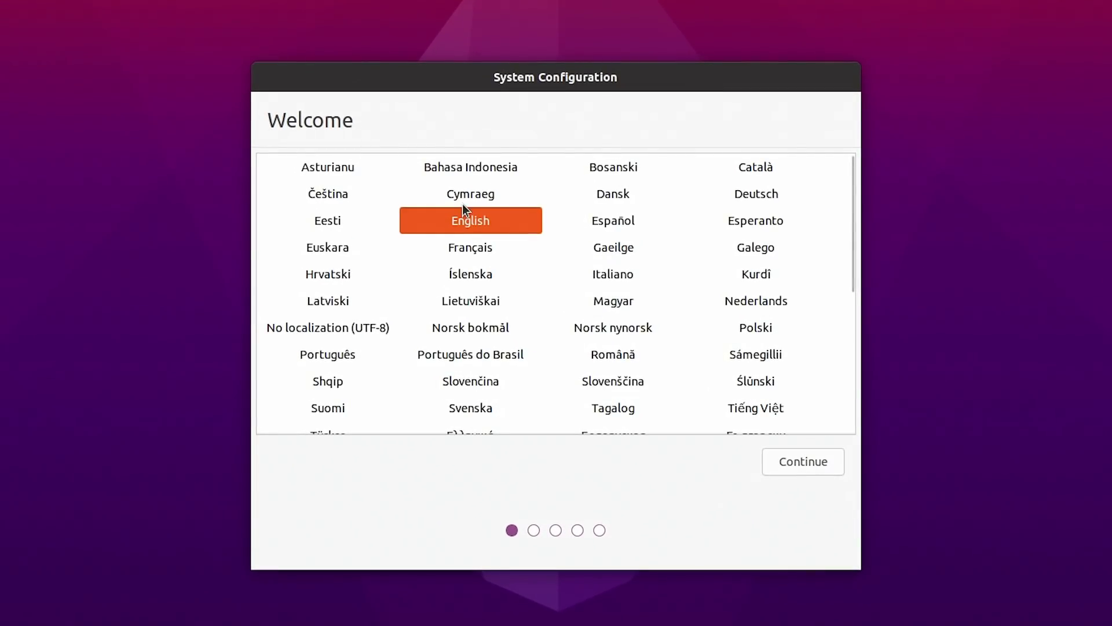
Keep English as the system language and choose the English (UK) keyboard layout.
{"action": "left_click", "coordinate": [819, 461]}
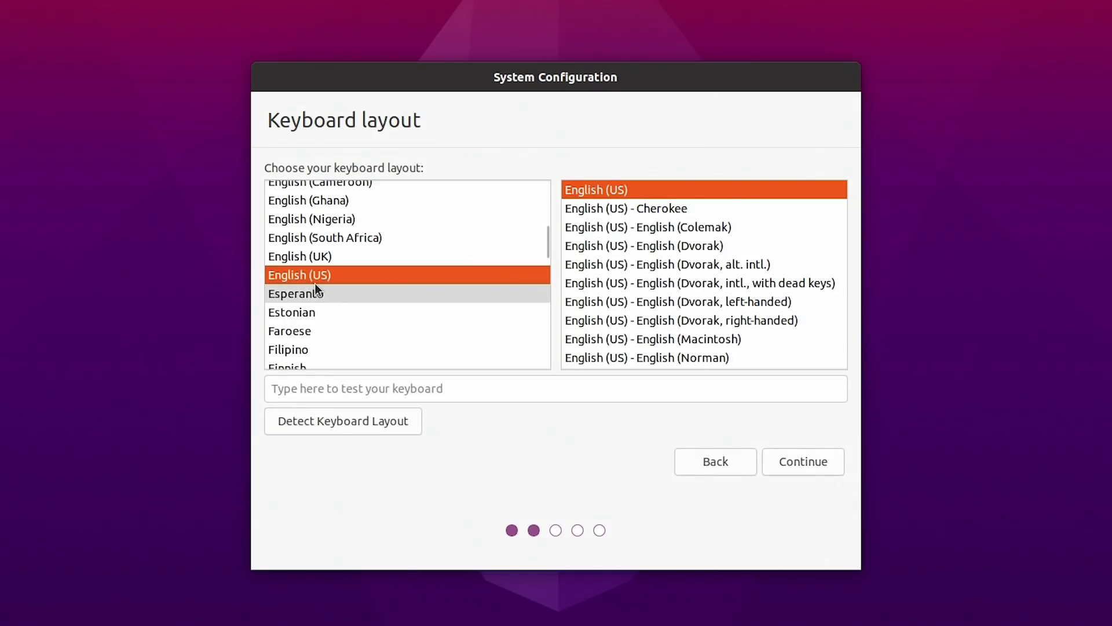
{"action": "left_click", "coordinate": [300, 255]}
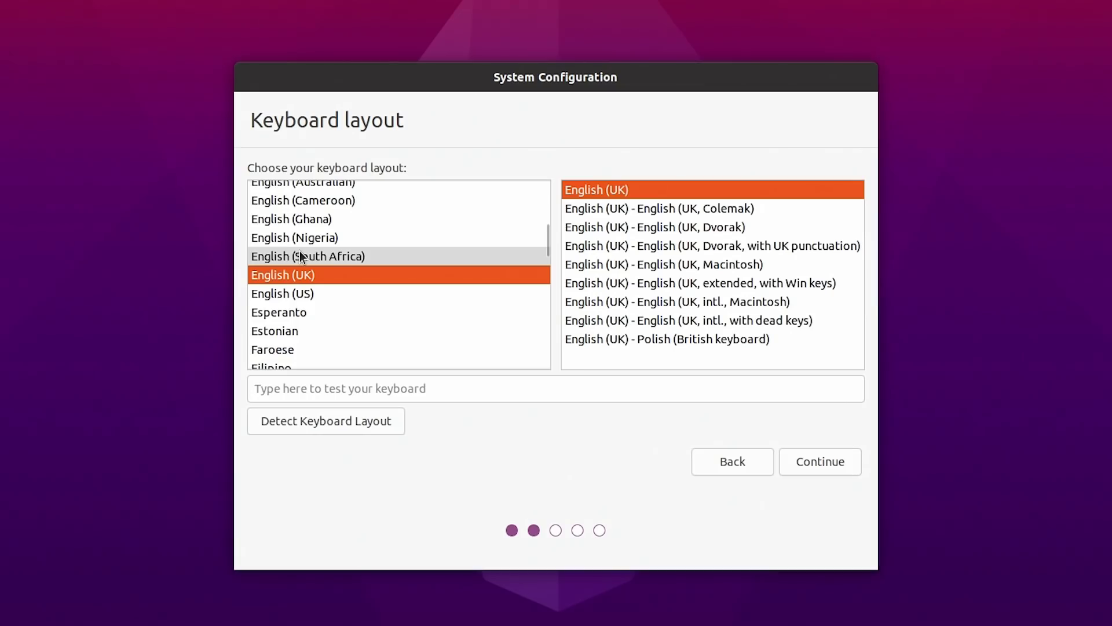
{"action": "left_click", "coordinate": [820, 458]}
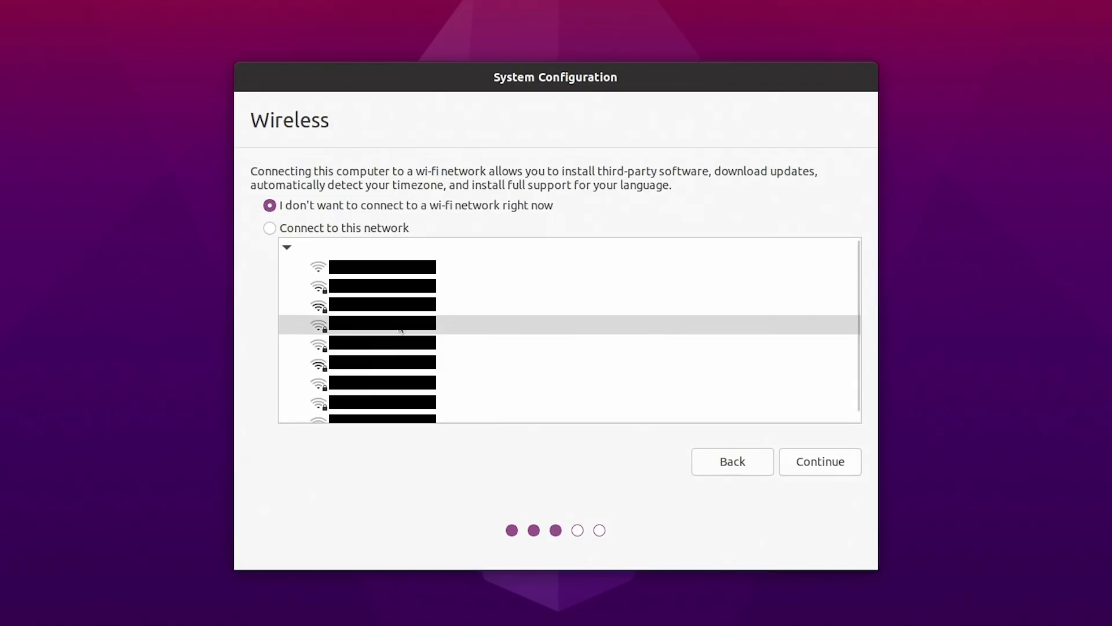
Connect to the chosen wireless network and set the location to the Faroe Islands.
{"action": "left_click", "coordinate": [343, 290]}
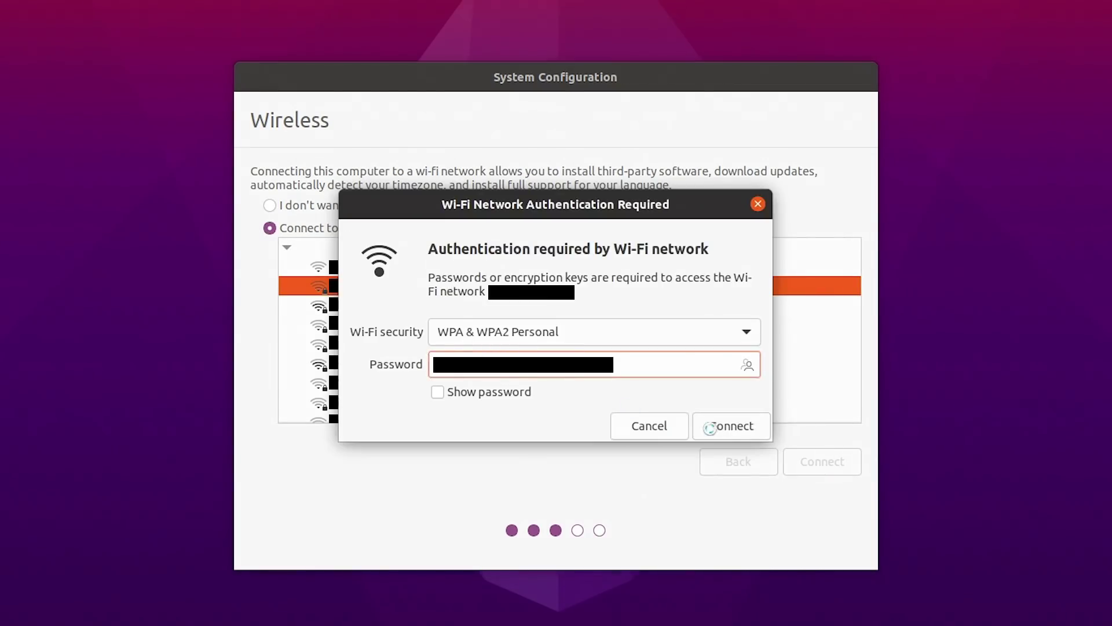
{"action": "left_click", "coordinate": [727, 425]}
{"action": "left_click", "coordinate": [834, 464]}
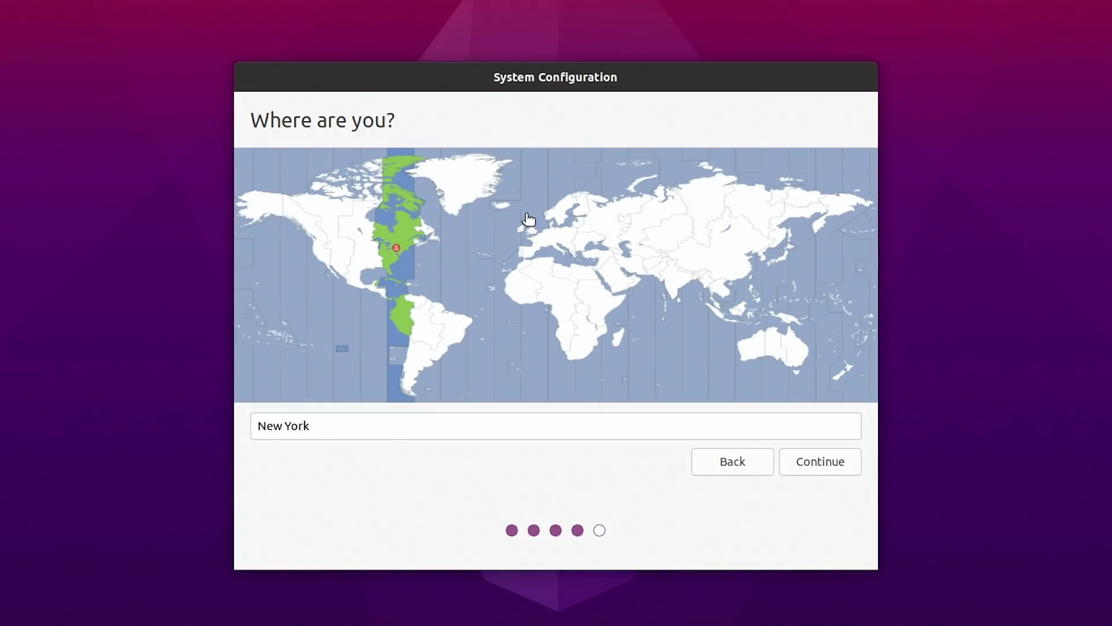
{"action": "left_click", "coordinate": [528, 218]}
Enter the user's name, computer name ecpi, a username and matching passwords, then start installing.
{"action": "left_click", "coordinate": [813, 468]}
{"action": "type", "text": "ExplainingComputers"}
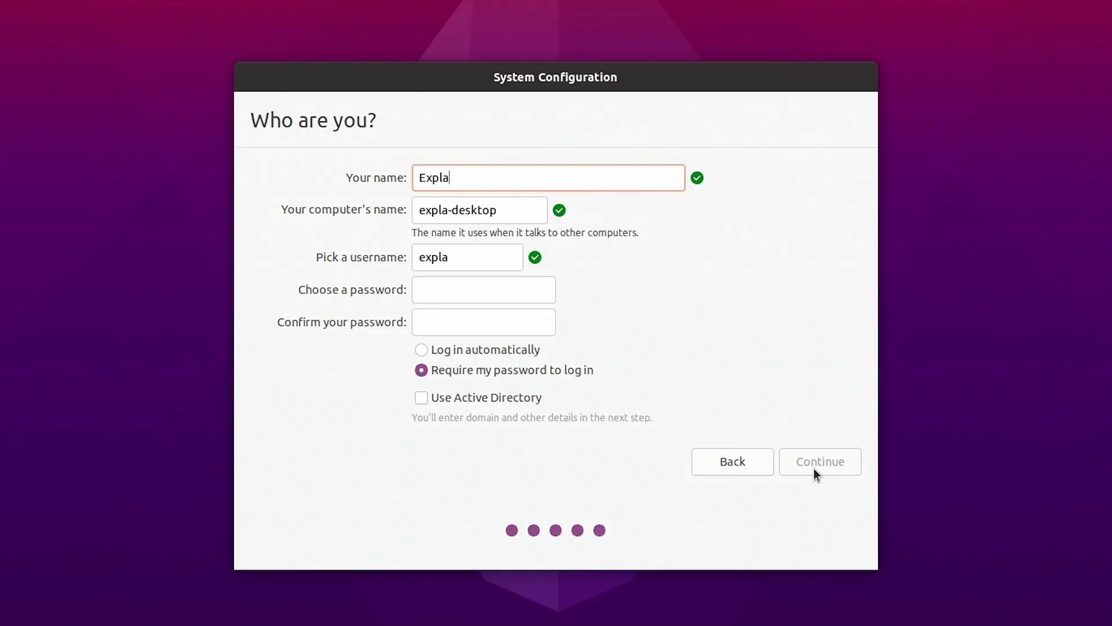
{"action": "key", "text": "Tab"}
{"action": "type", "text": "ecpi"}
{"action": "key", "text": "Tab"}
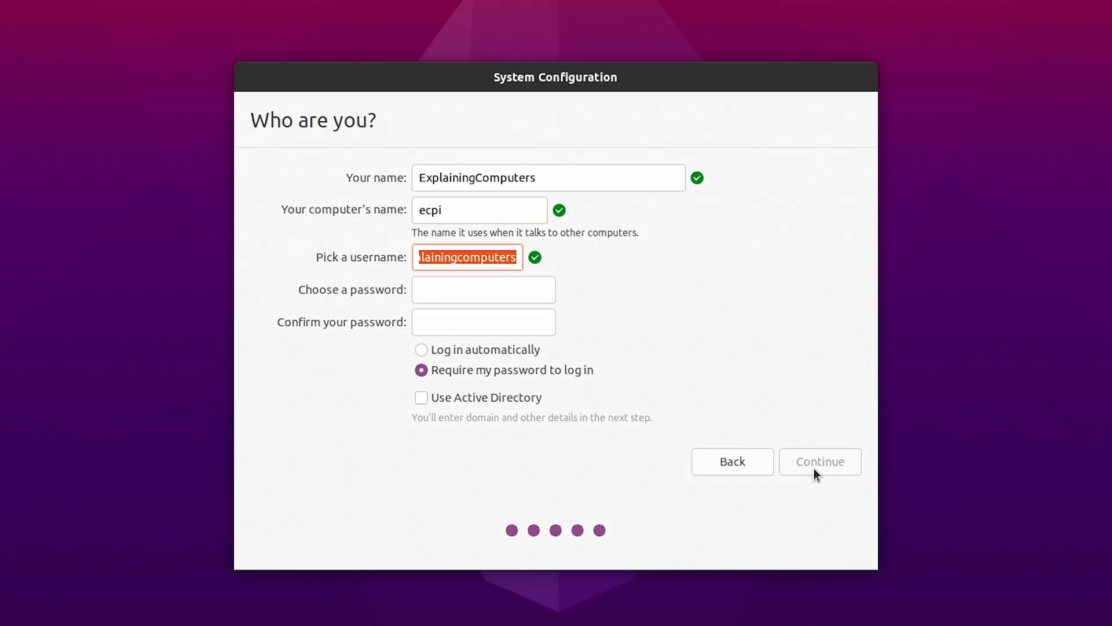
{"action": "type", "text": "ec"}
{"action": "key", "text": "Tab"}
{"action": "type", "text": "********"}
{"action": "key", "text": "Tab"}
{"action": "type", "text": "********"}
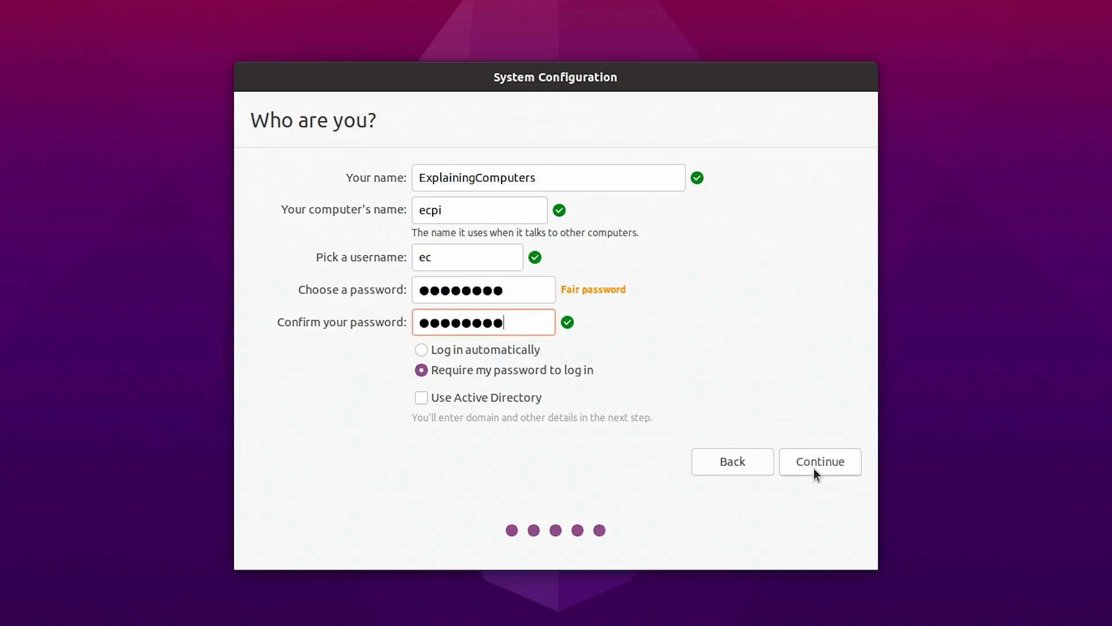
{"action": "left_click", "coordinate": [813, 468]}
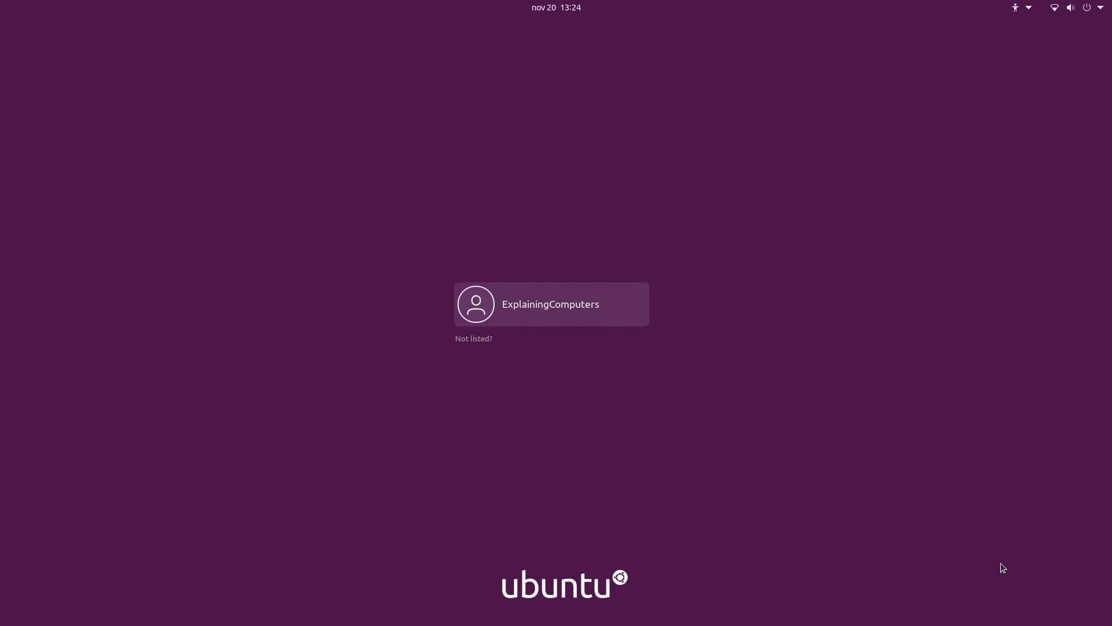
Log in as the new user and skip through the welcome wizard without online accounts.
{"action": "left_click", "coordinate": [550, 309]}
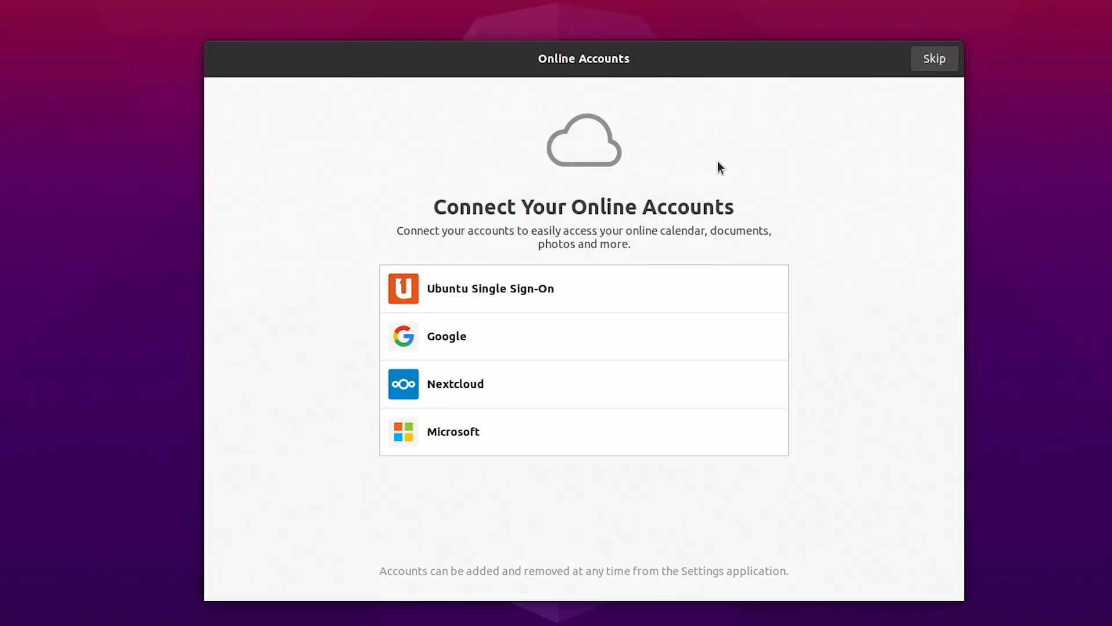
{"action": "left_click", "coordinate": [934, 60]}
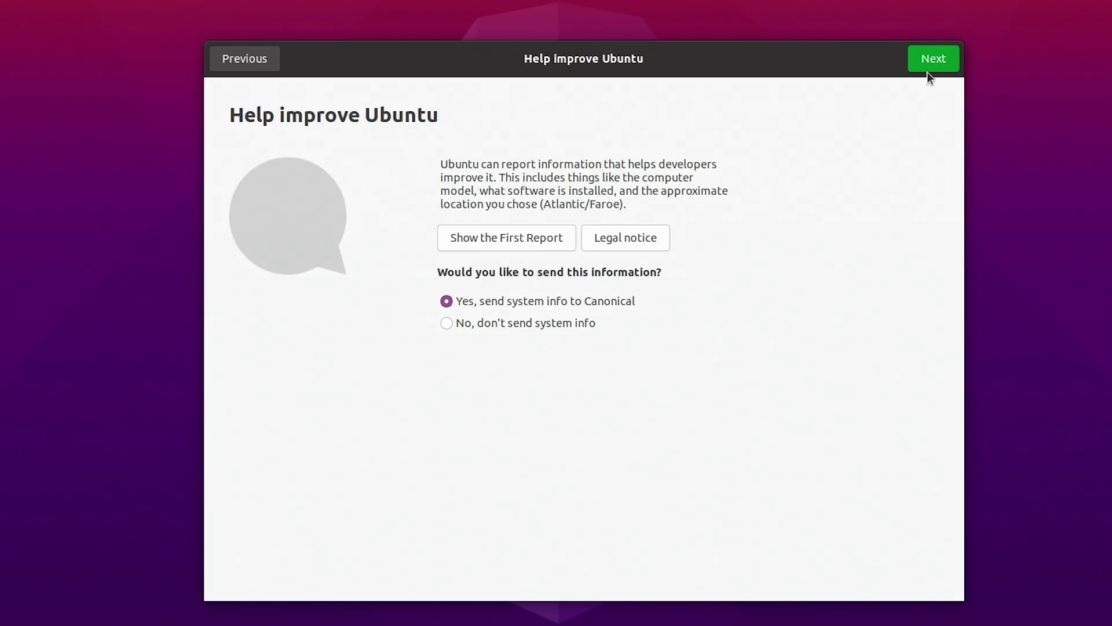
{"action": "left_click", "coordinate": [944, 63]}
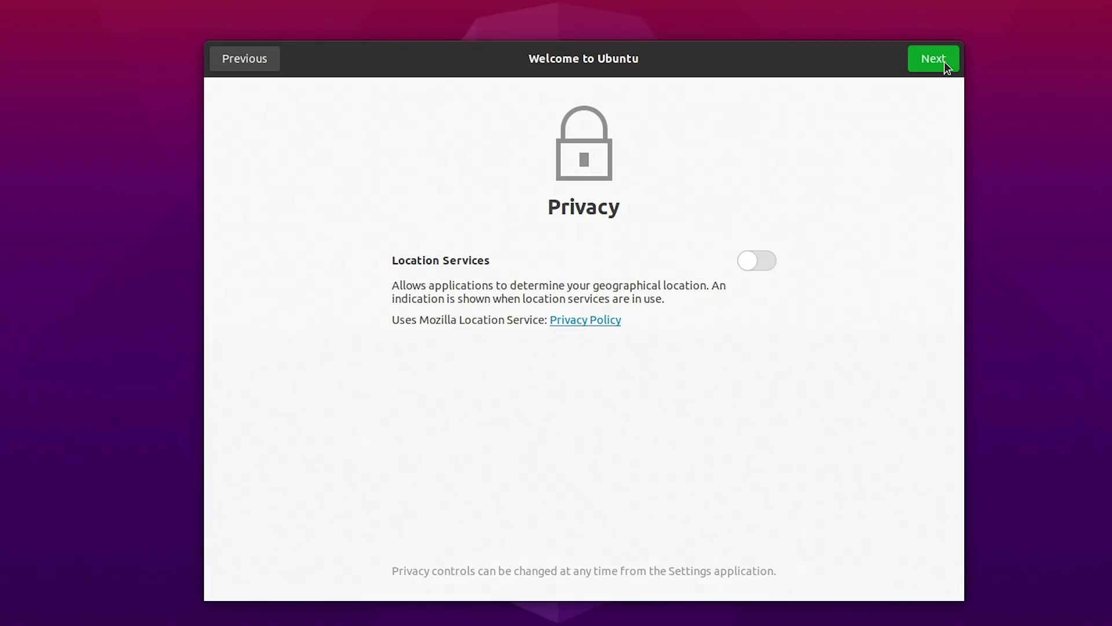
{"action": "left_click", "coordinate": [944, 62]}
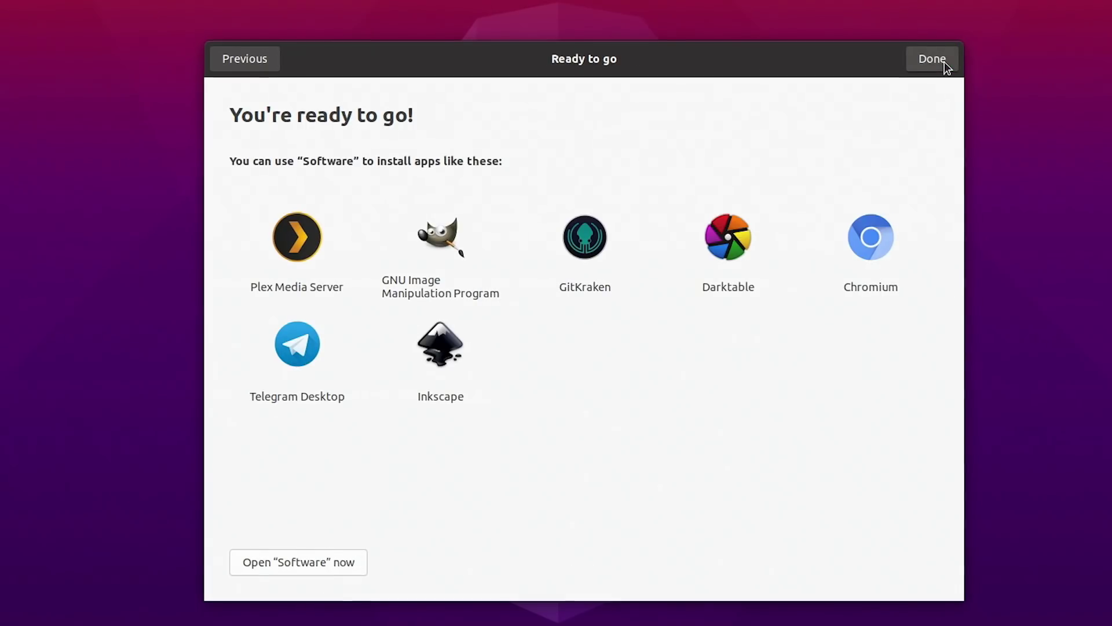
{"action": "left_click", "coordinate": [944, 61]}
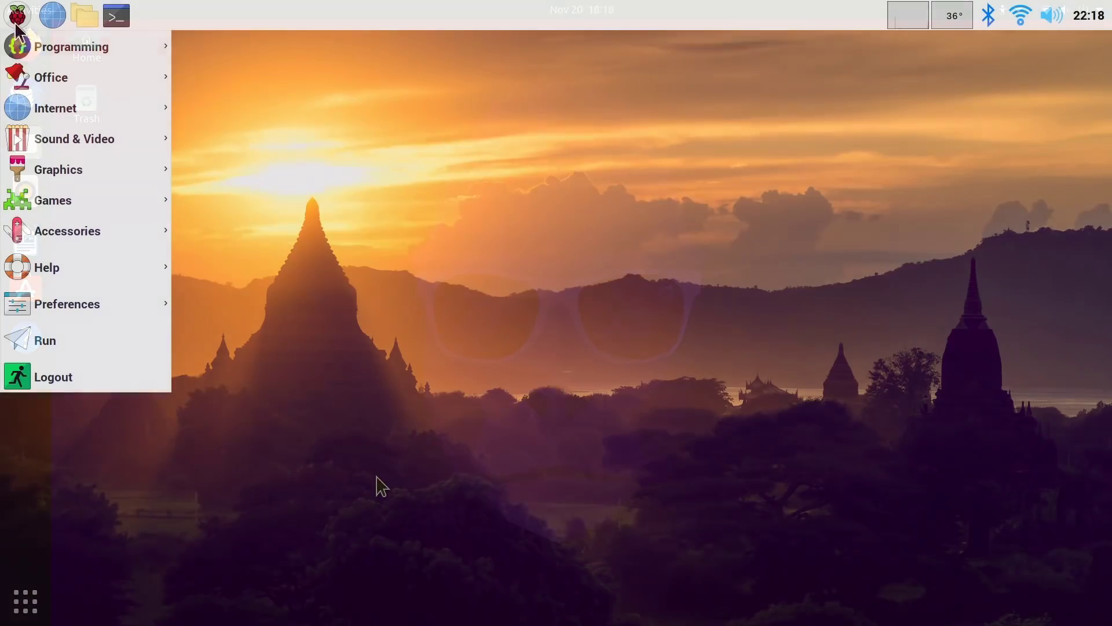
{"action": "mouse_move", "coordinate": [26, 45]}
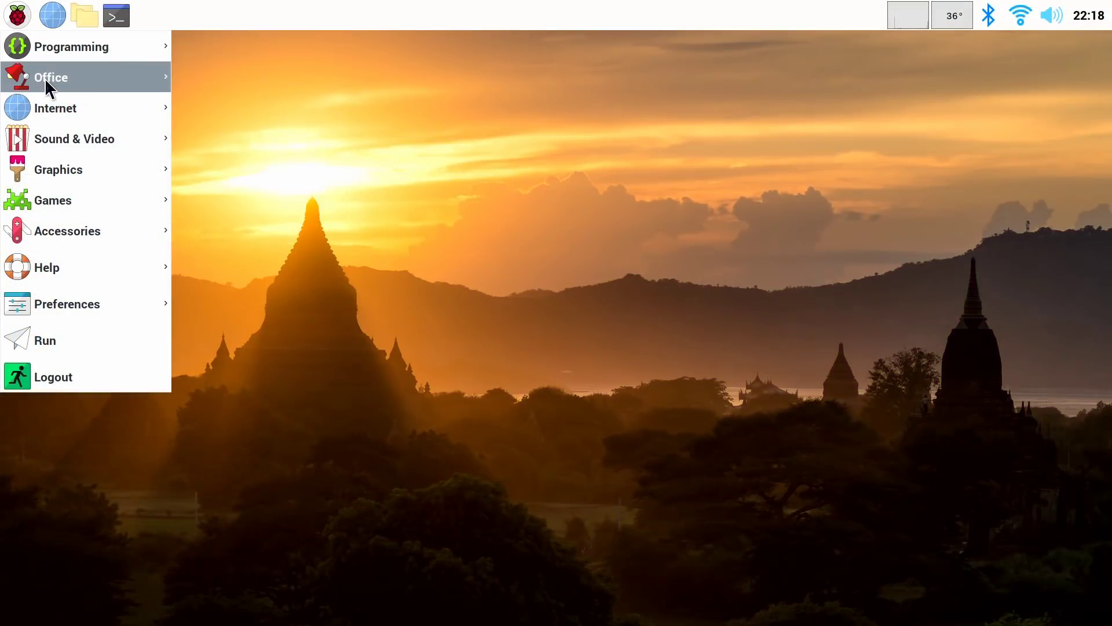
{"action": "mouse_move", "coordinate": [73, 117]}
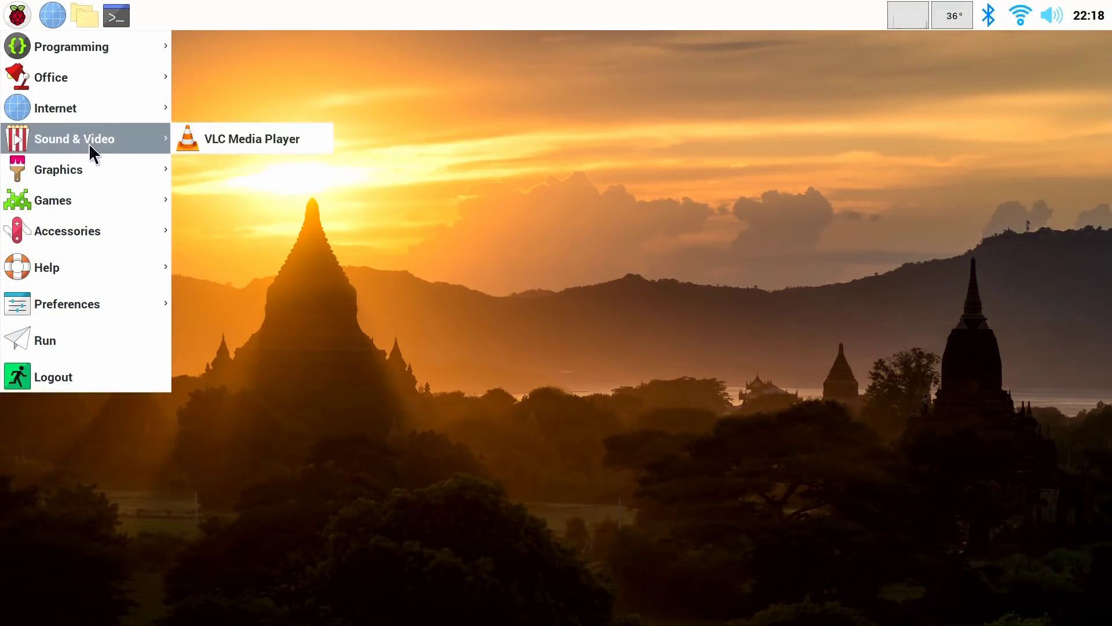
{"action": "mouse_move", "coordinate": [103, 190]}
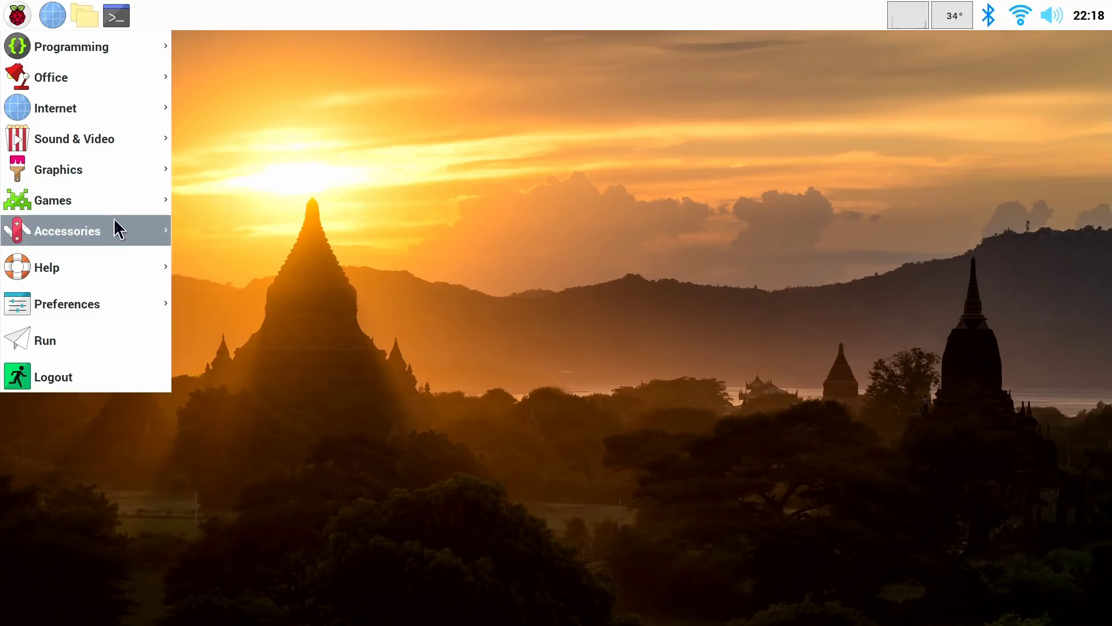
{"action": "mouse_move", "coordinate": [116, 223]}
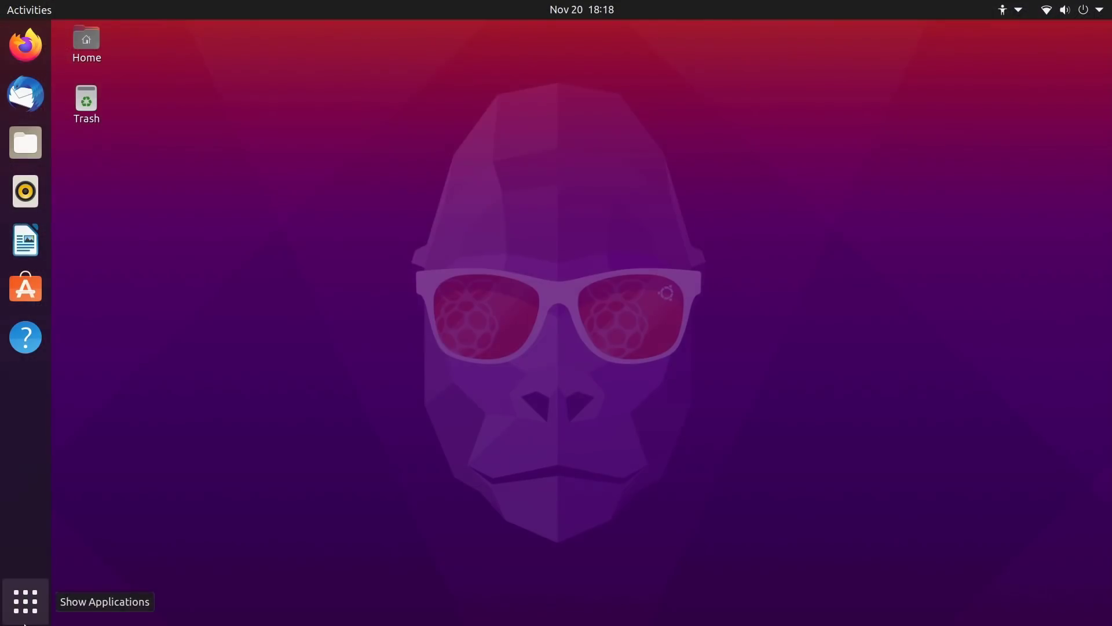
{"action": "left_click", "coordinate": [28, 603]}
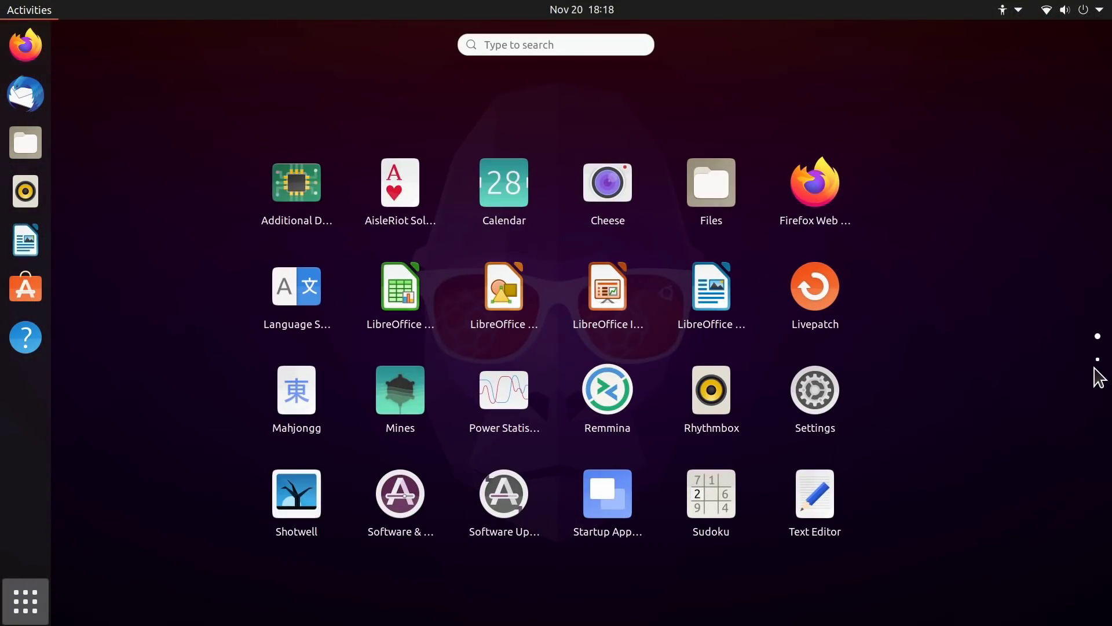
{"action": "left_click", "coordinate": [1097, 360]}
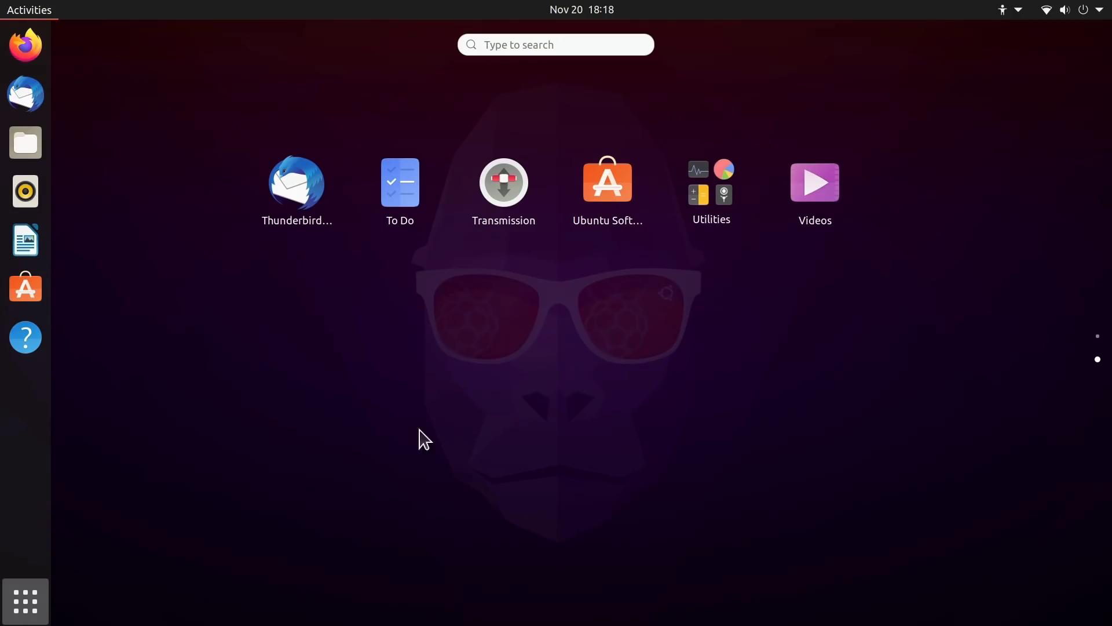
{"action": "left_click", "coordinate": [22, 601]}
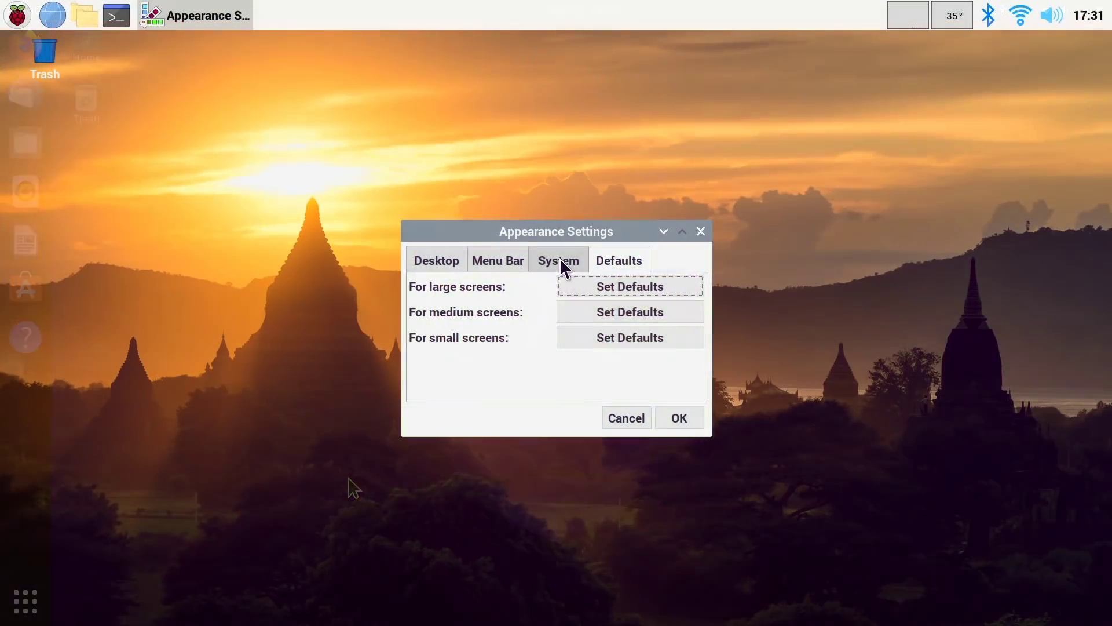
{"action": "left_click", "coordinate": [560, 262]}
{"action": "left_click", "coordinate": [650, 364]}
{"action": "left_click", "coordinate": [649, 362]}
{"action": "left_click", "coordinate": [666, 285]}
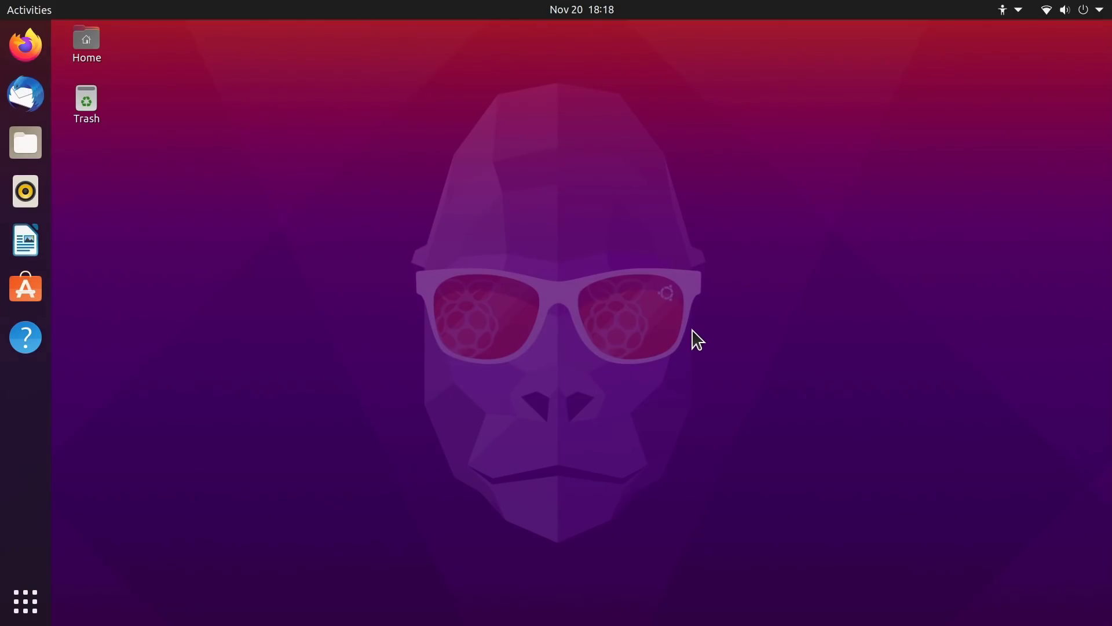
Open Settings from the system menu, view Displays, and scroll the sidebar toward Accessibility.
{"action": "left_click", "coordinate": [1091, 11]}
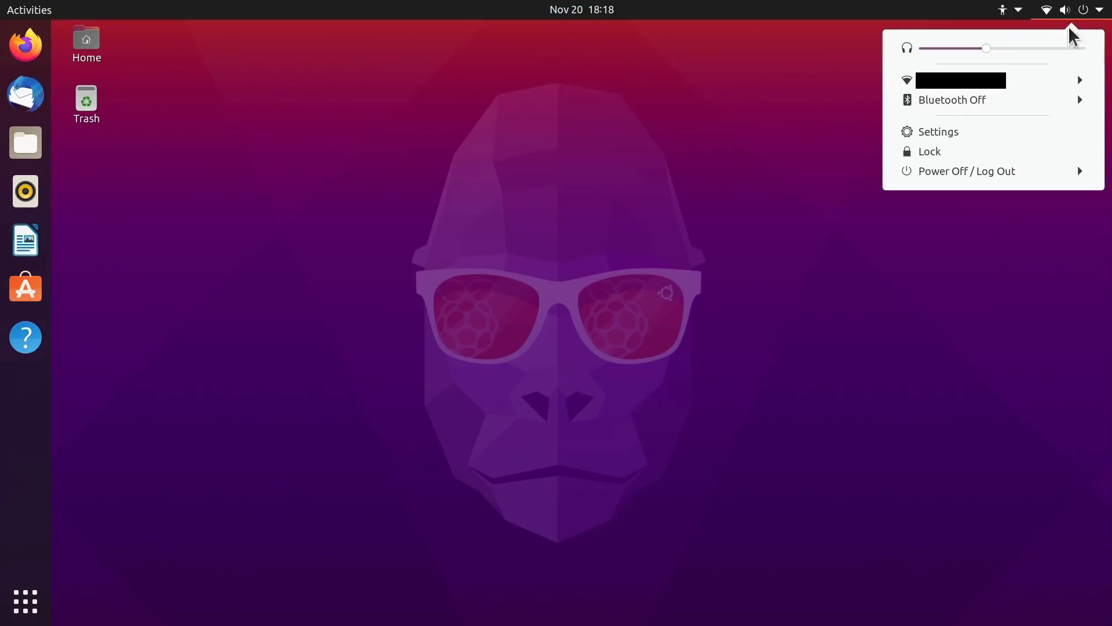
{"action": "left_click", "coordinate": [942, 132]}
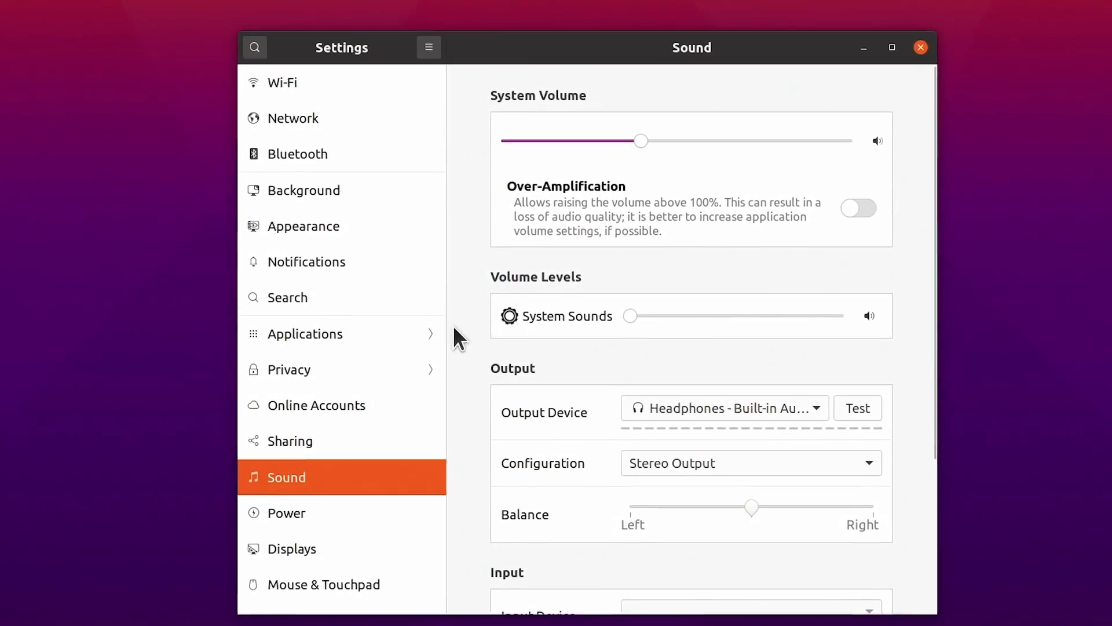
{"action": "left_click", "coordinate": [304, 544]}
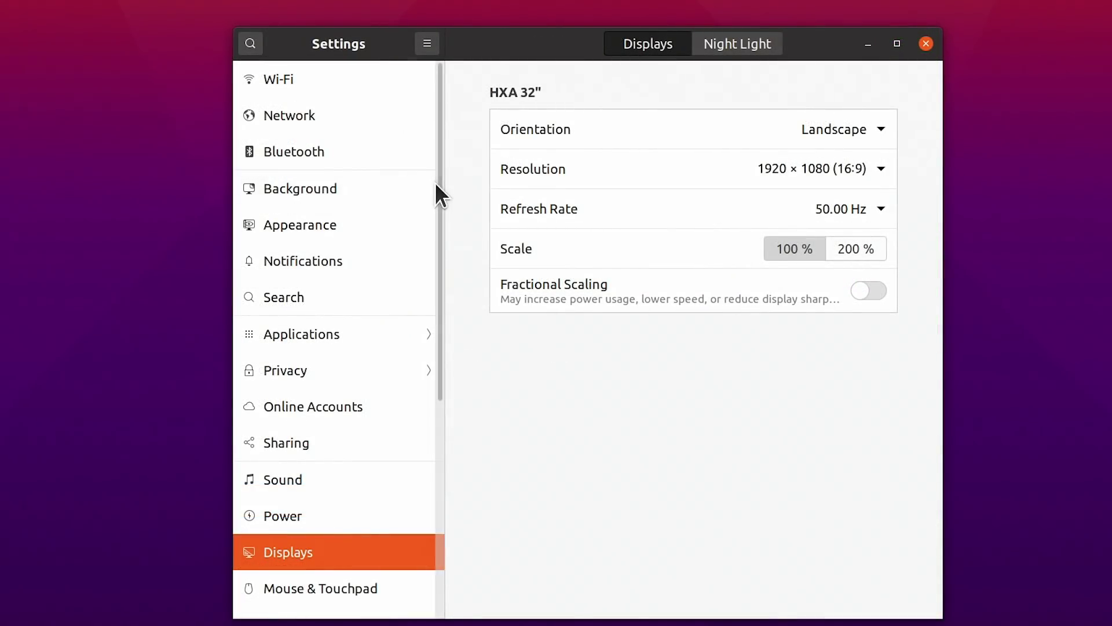
{"action": "left_click_drag", "start_coordinate": [440, 186], "coordinate": [443, 369]}
Open Accessibility and look over the Cursor Size options without changing them.
{"action": "left_click", "coordinate": [312, 501]}
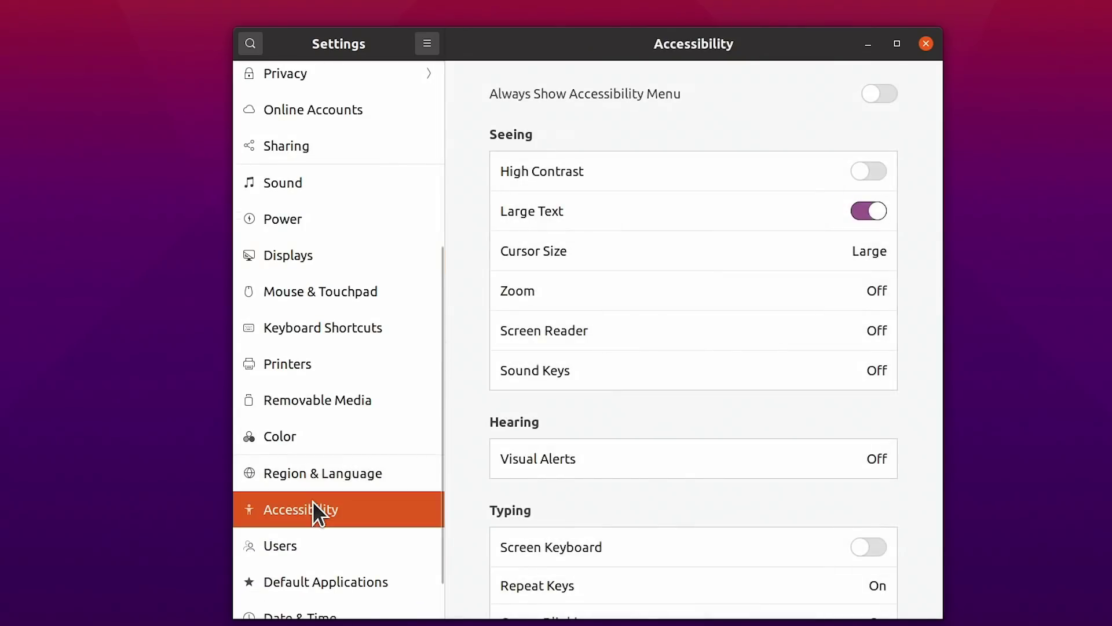
{"action": "left_click", "coordinate": [870, 248]}
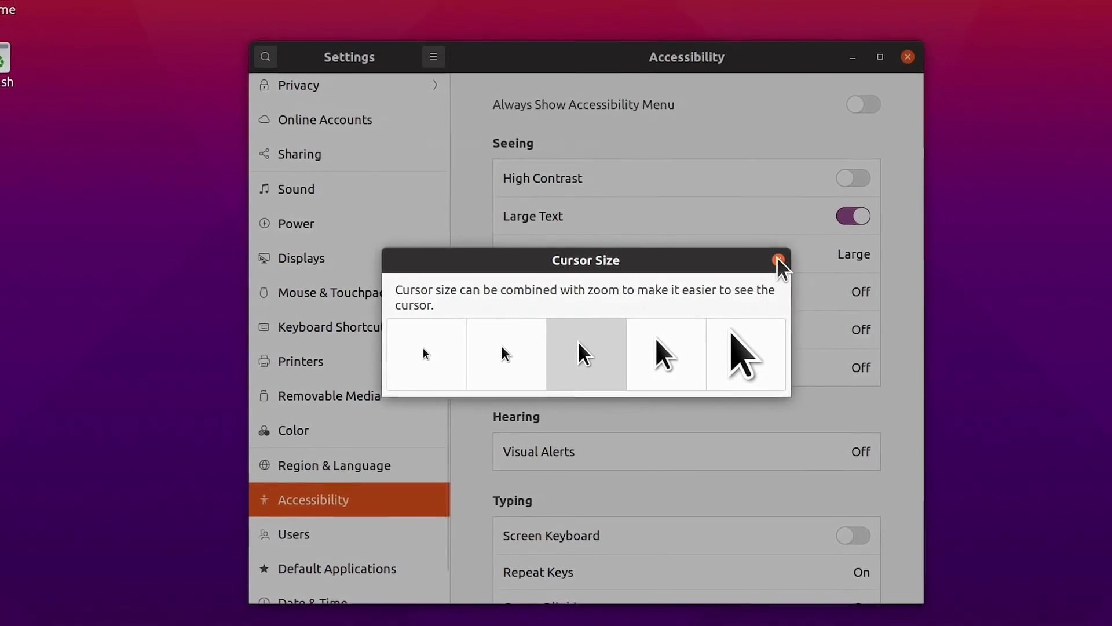
{"action": "left_click", "coordinate": [777, 259]}
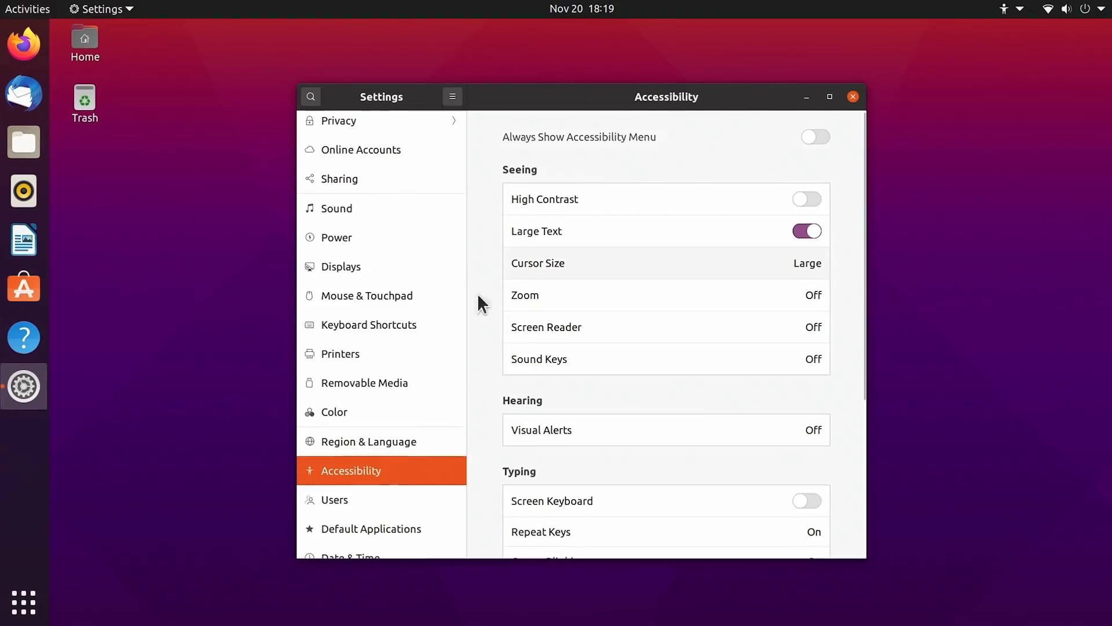
Shrink the dock icons from 64 to 22 in Appearance, then show the Displays page.
{"action": "left_click_drag", "start_coordinate": [462, 357], "coordinate": [471, 215]}
{"action": "left_click", "coordinate": [335, 241]}
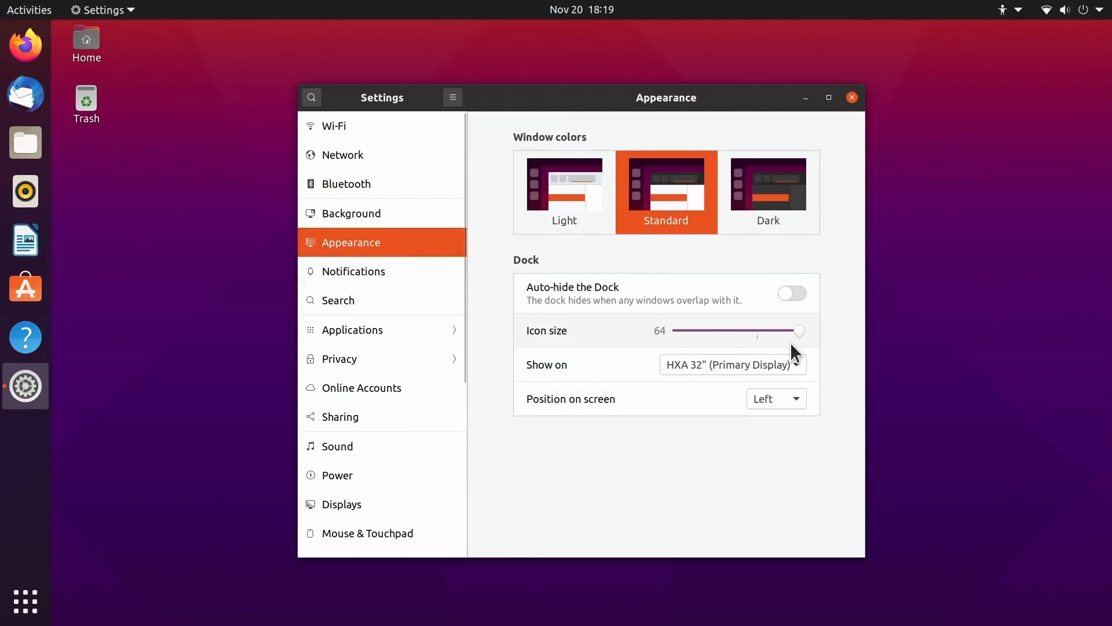
{"action": "mouse_move", "coordinate": [798, 331]}
{"action": "left_mouse_down"}
{"action": "mouse_move", "coordinate": [687, 329]}
{"action": "mouse_move", "coordinate": [817, 341]}
{"action": "left_mouse_up"}
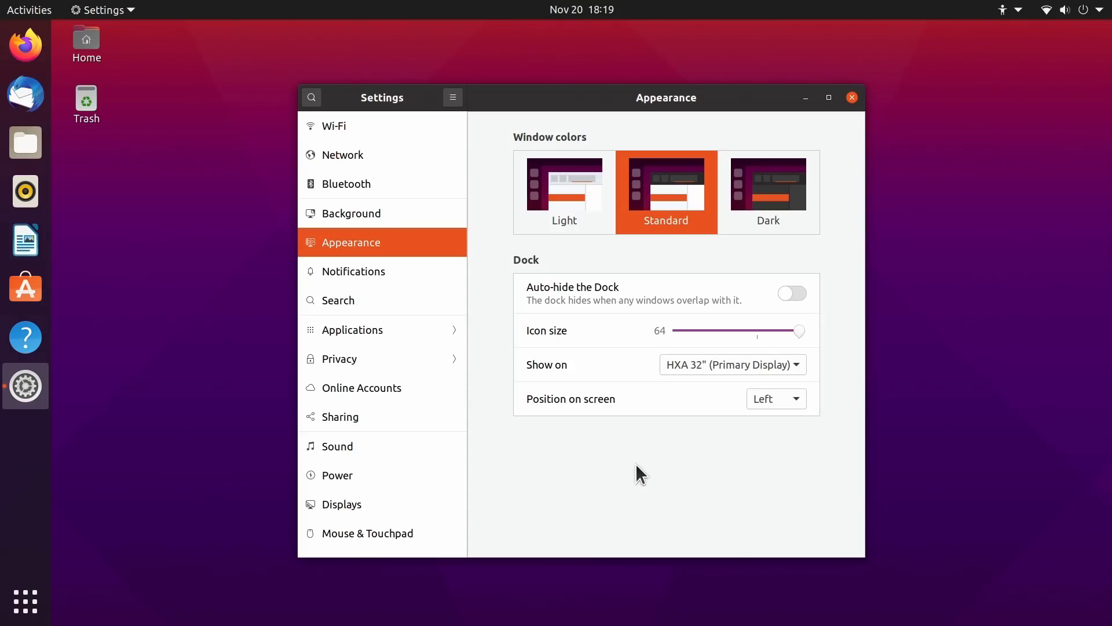
{"action": "left_click", "coordinate": [374, 502]}
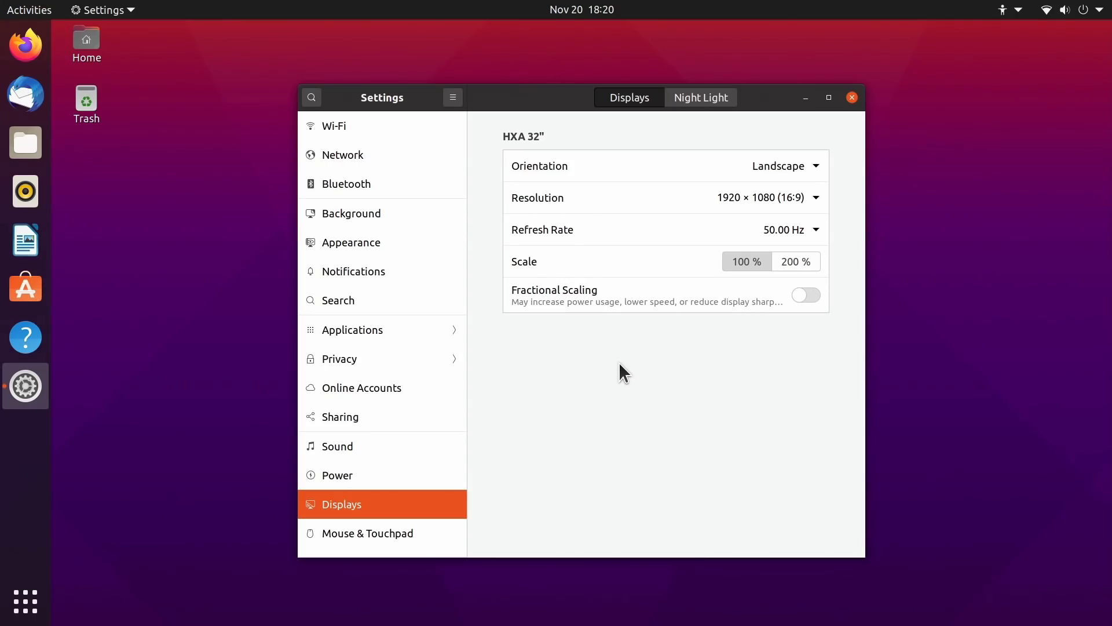
In Sound settings, select the built-in Headphones and play the right-channel speaker test.
{"action": "left_click", "coordinate": [363, 448]}
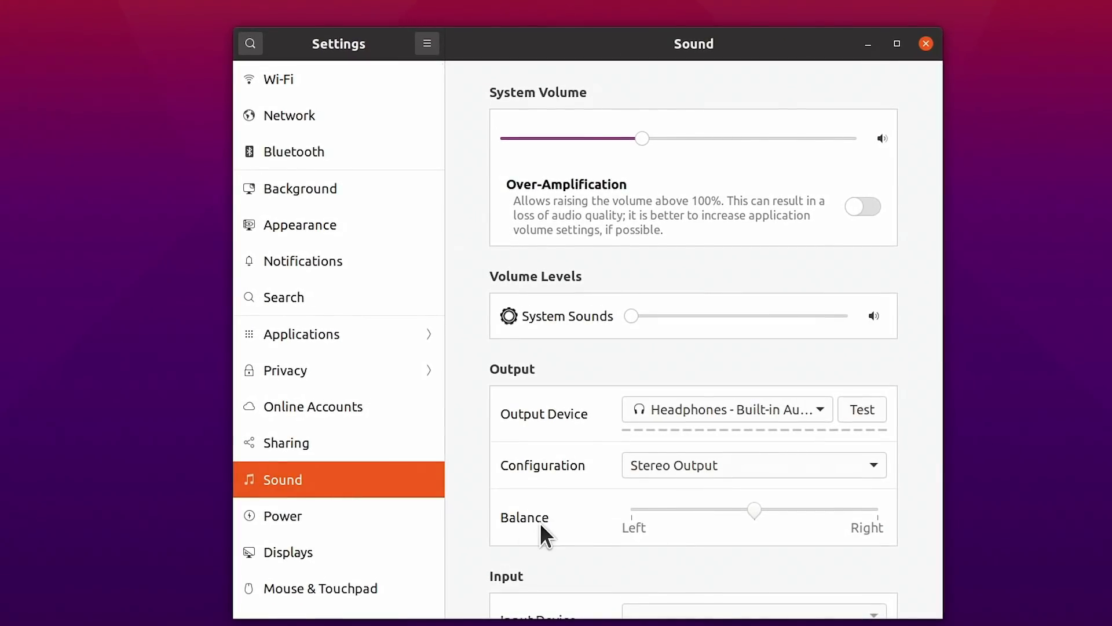
{"action": "left_click", "coordinate": [801, 410]}
{"action": "left_click", "coordinate": [801, 409]}
{"action": "left_click", "coordinate": [856, 409]}
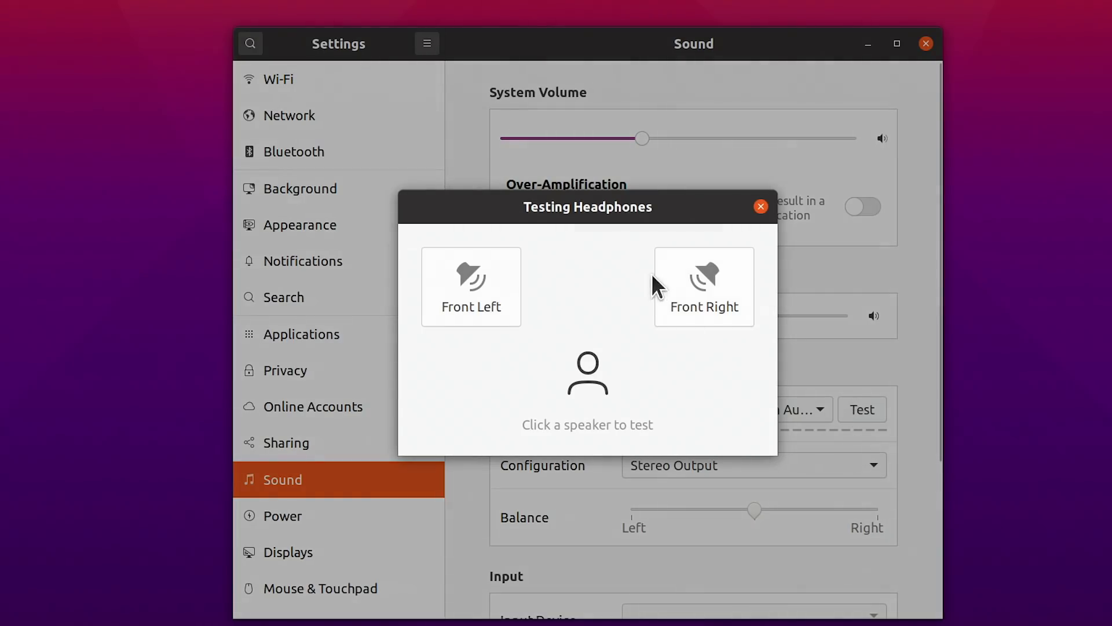
{"action": "left_click", "coordinate": [696, 279]}
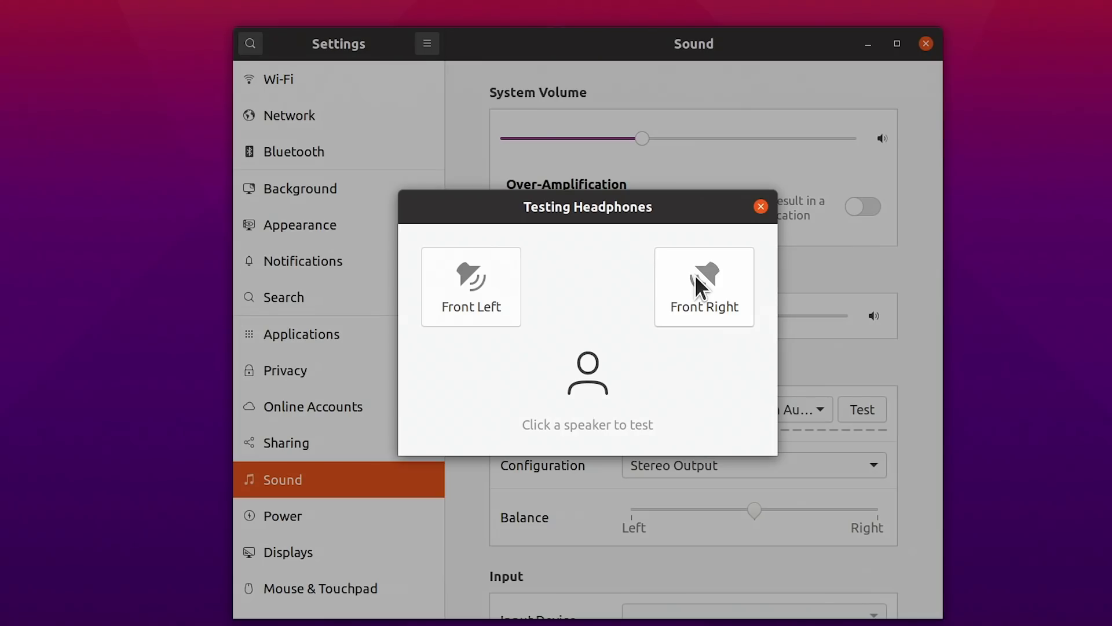
{"action": "left_click", "coordinate": [760, 205]}
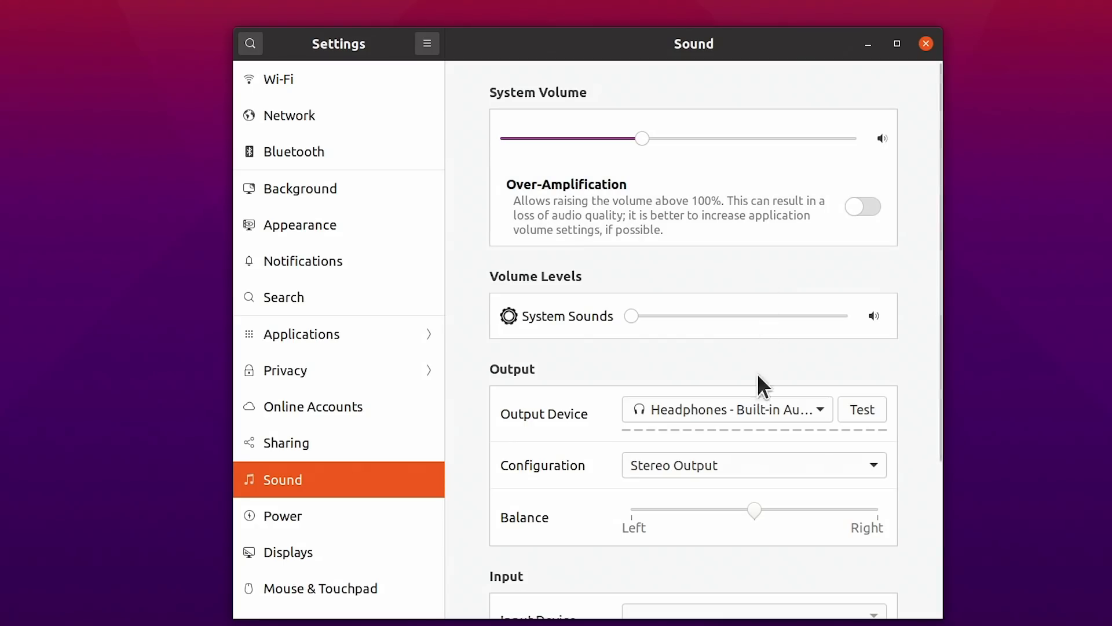
Switch output to Multichannel Output and play its front-right speaker test.
{"action": "left_click", "coordinate": [757, 409]}
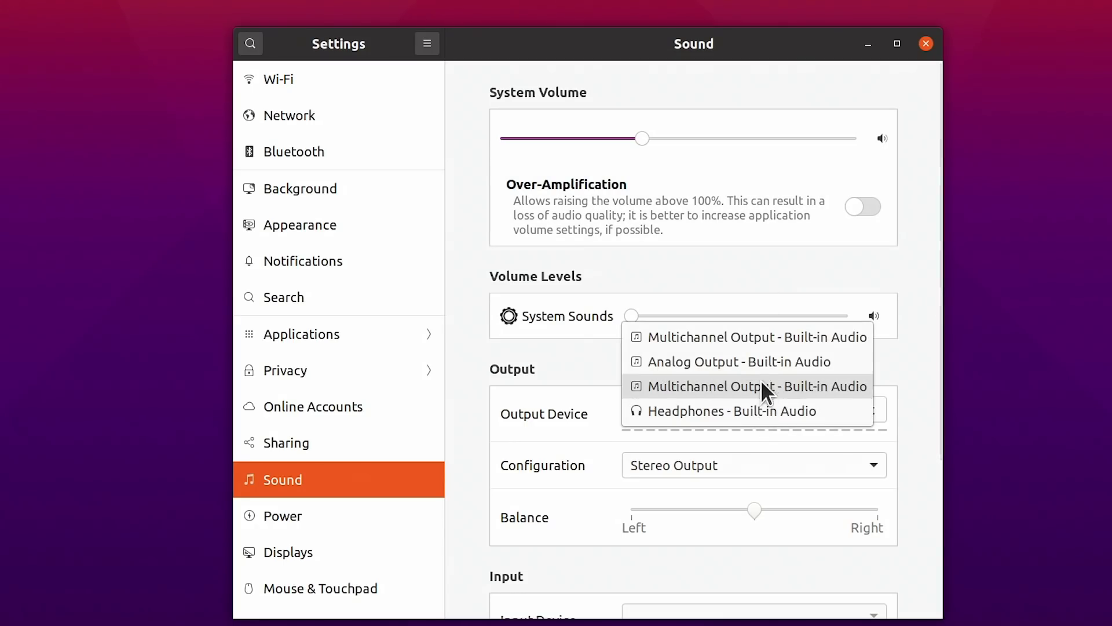
{"action": "left_click", "coordinate": [759, 336]}
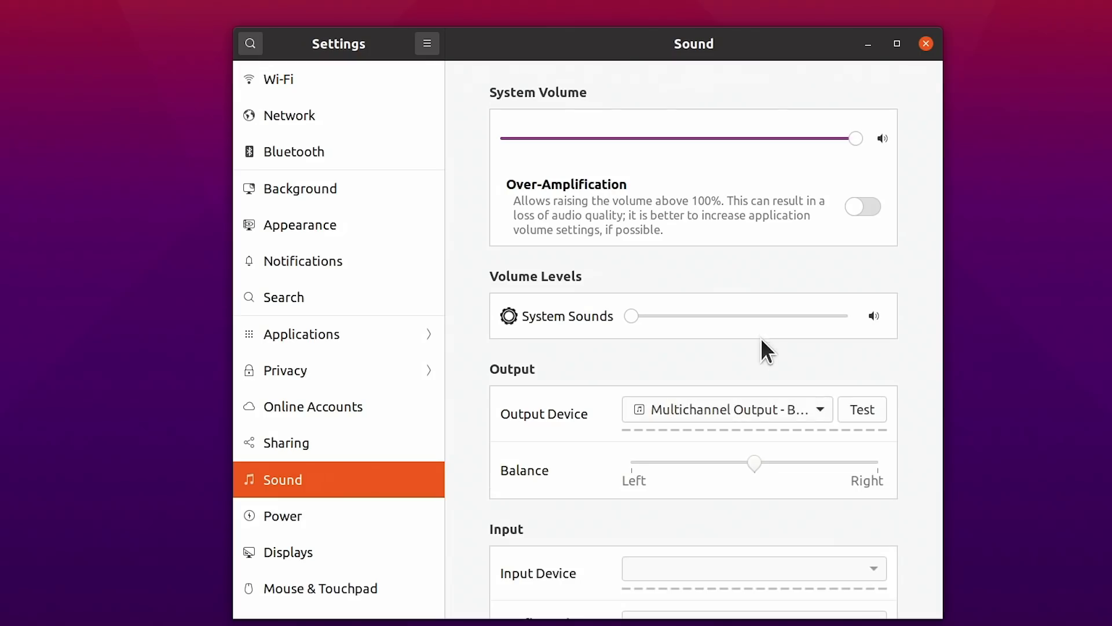
{"action": "left_click", "coordinate": [858, 407]}
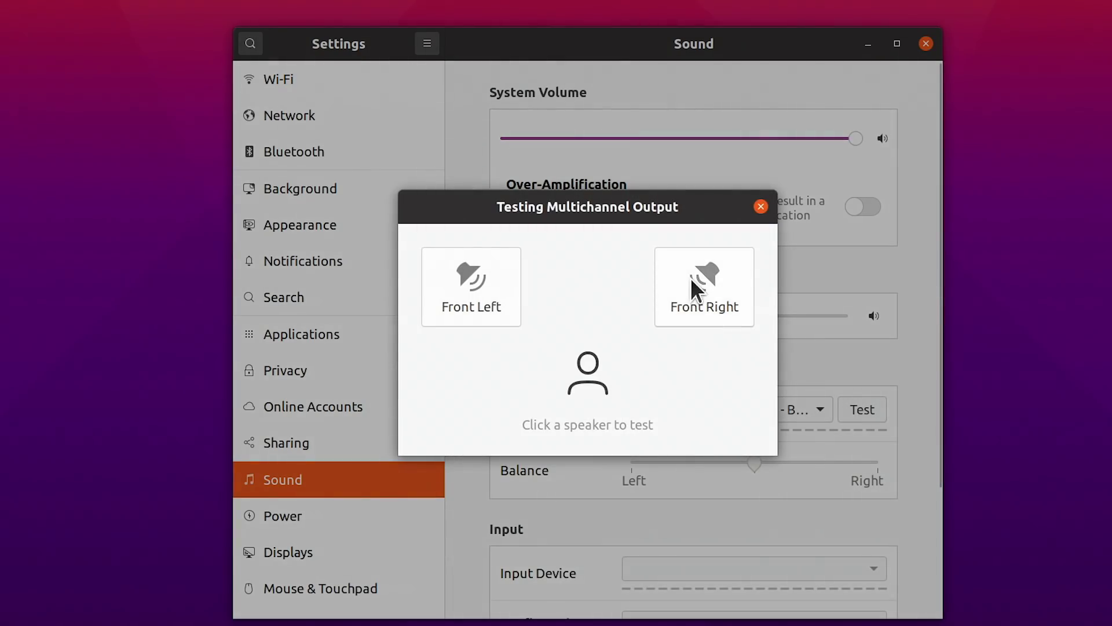
{"action": "left_click", "coordinate": [694, 285]}
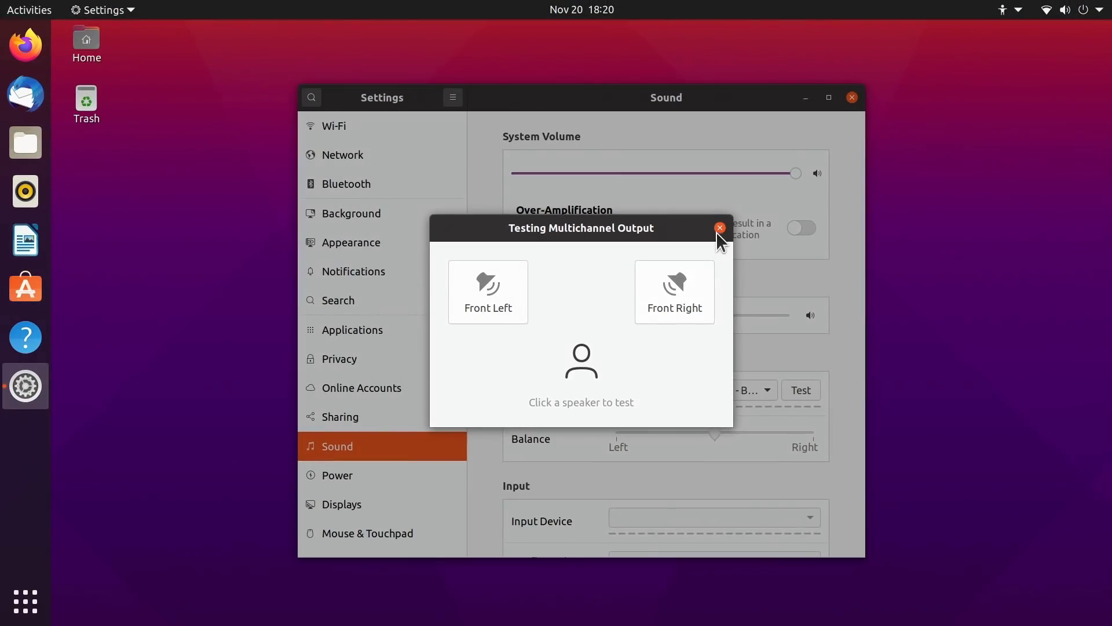
{"action": "left_click", "coordinate": [718, 229]}
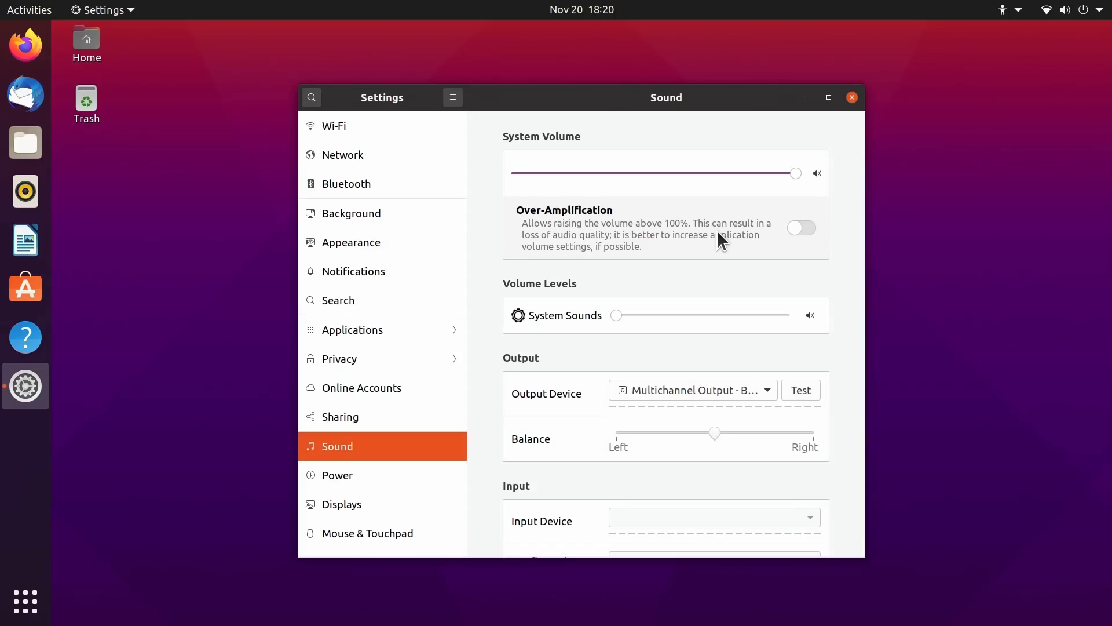
{"action": "left_click", "coordinate": [851, 98]}
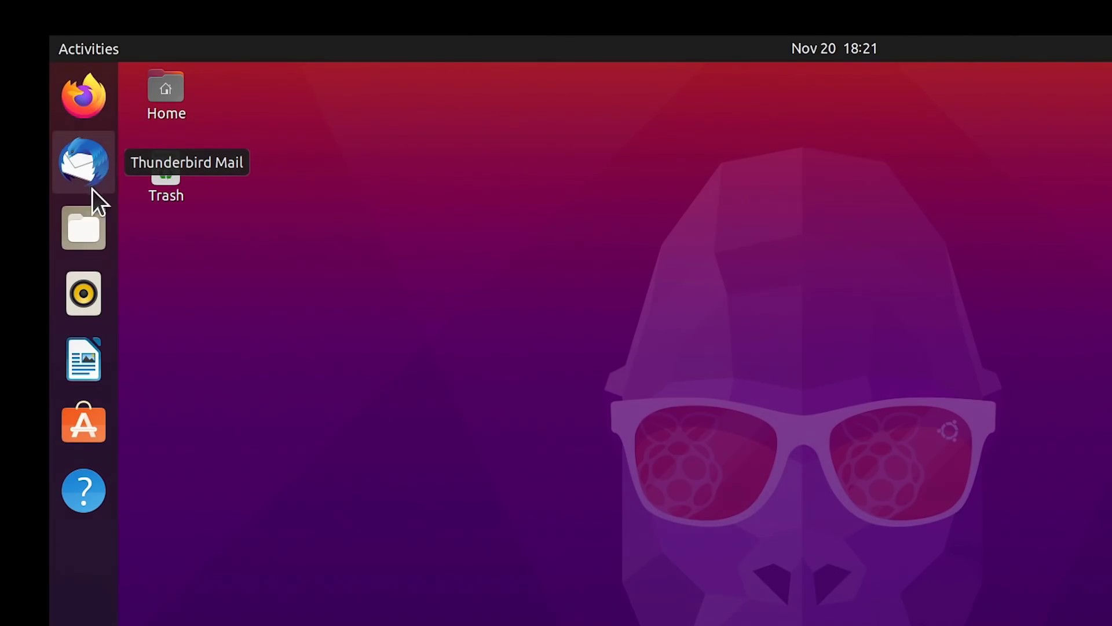
{"action": "left_click", "coordinate": [87, 226]}
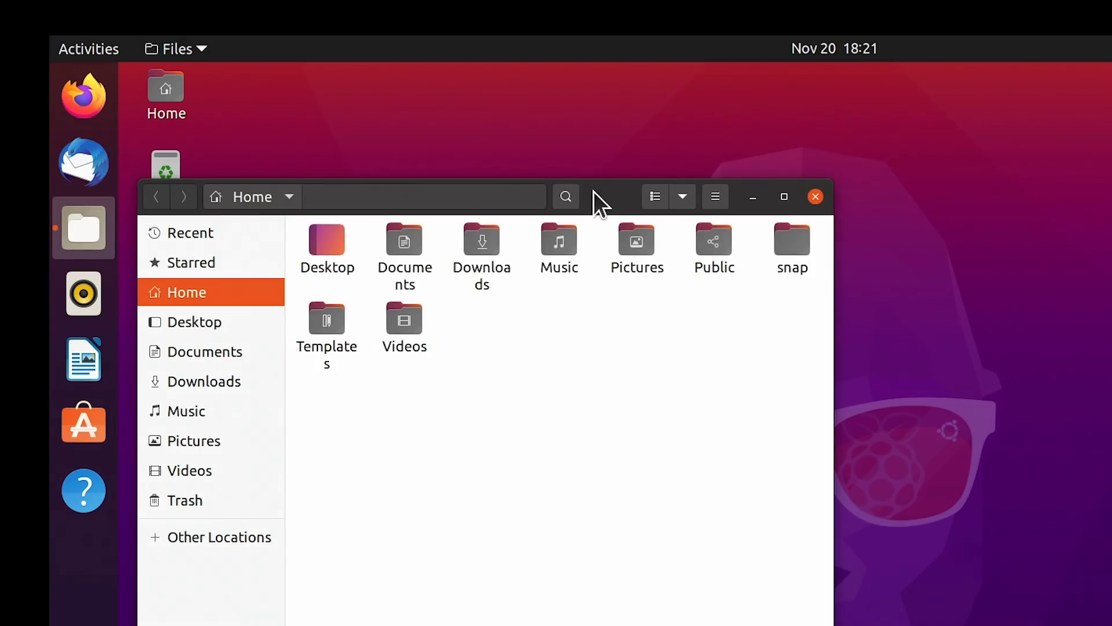
{"action": "left_click_drag", "start_coordinate": [593, 196], "coordinate": [679, 229]}
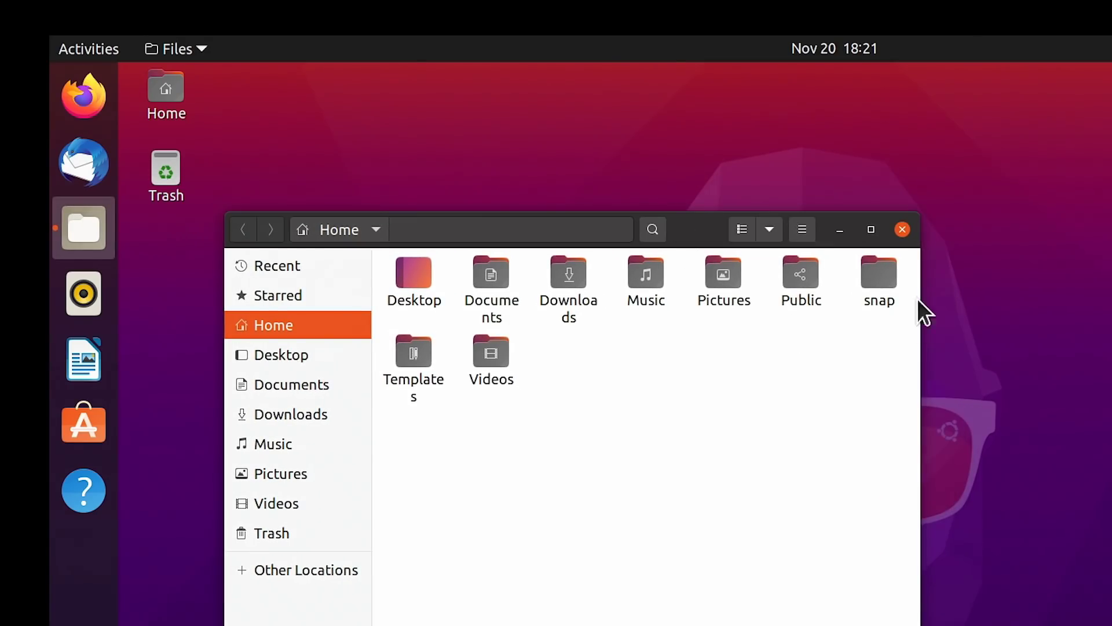
{"action": "left_click", "coordinate": [902, 229]}
{"action": "left_click", "coordinate": [86, 296]}
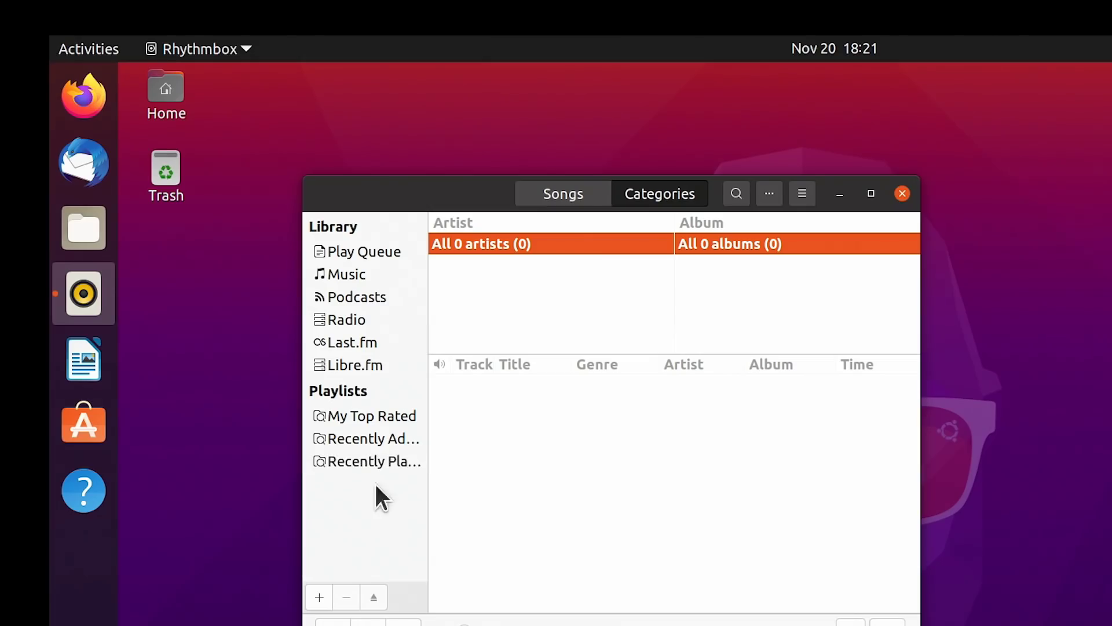
{"action": "left_click", "coordinate": [896, 201]}
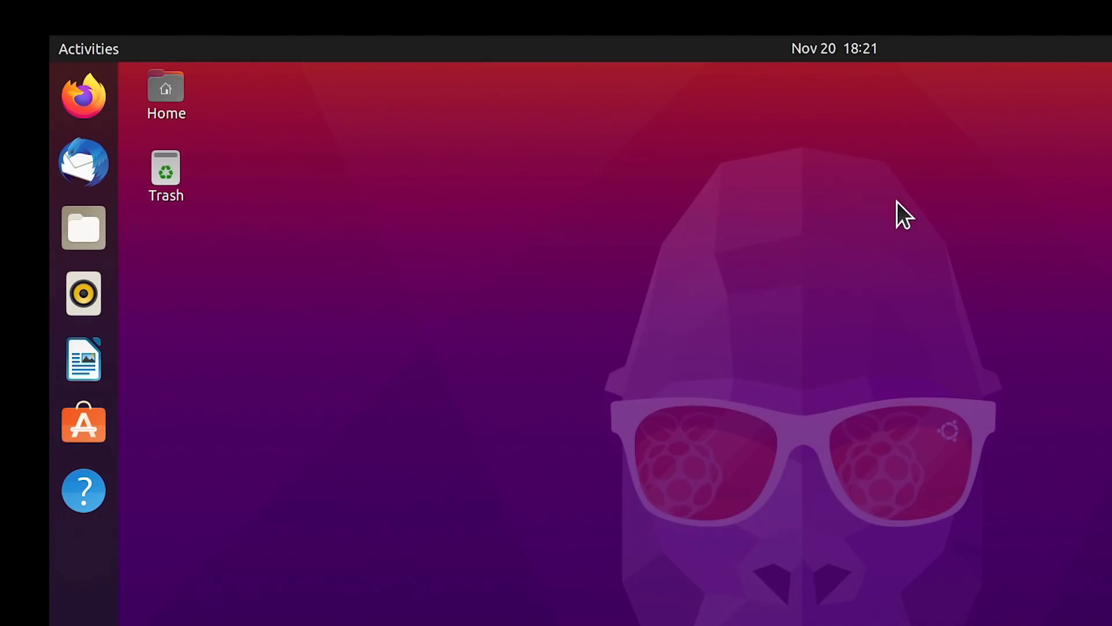
{"action": "left_click", "coordinate": [94, 356]}
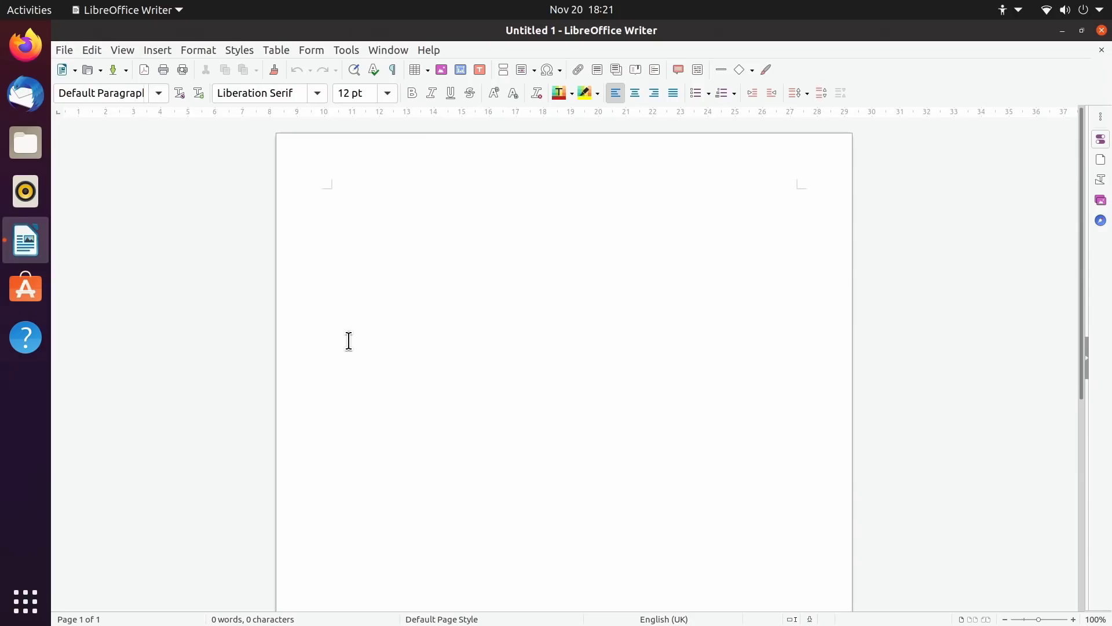
{"action": "type", "text": "hELLO"}
{"action": "key", "text": "BackSpace"}
{"action": "key", "text": "BackSpace"}
{"action": "key", "text": "BackSpace"}
{"action": "key", "text": "BackSpace"}
{"action": "key", "text": "BackSpace"}
{"action": "type", "text": "Hello"}
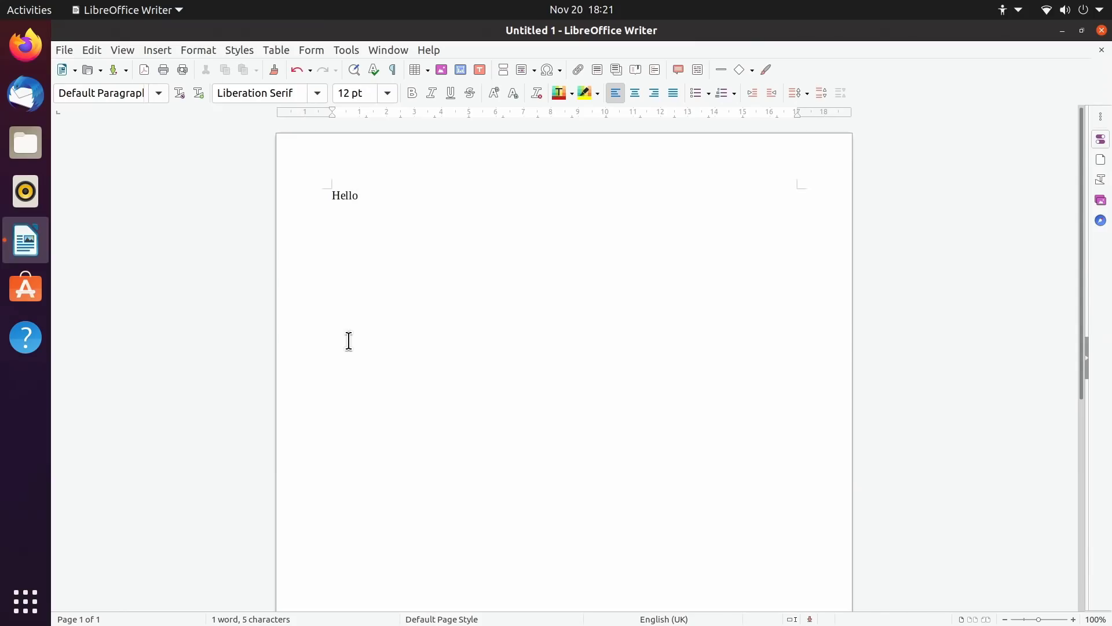
{"action": "key", "text": "ctrl+a"}
{"action": "left_click", "coordinate": [387, 92]}
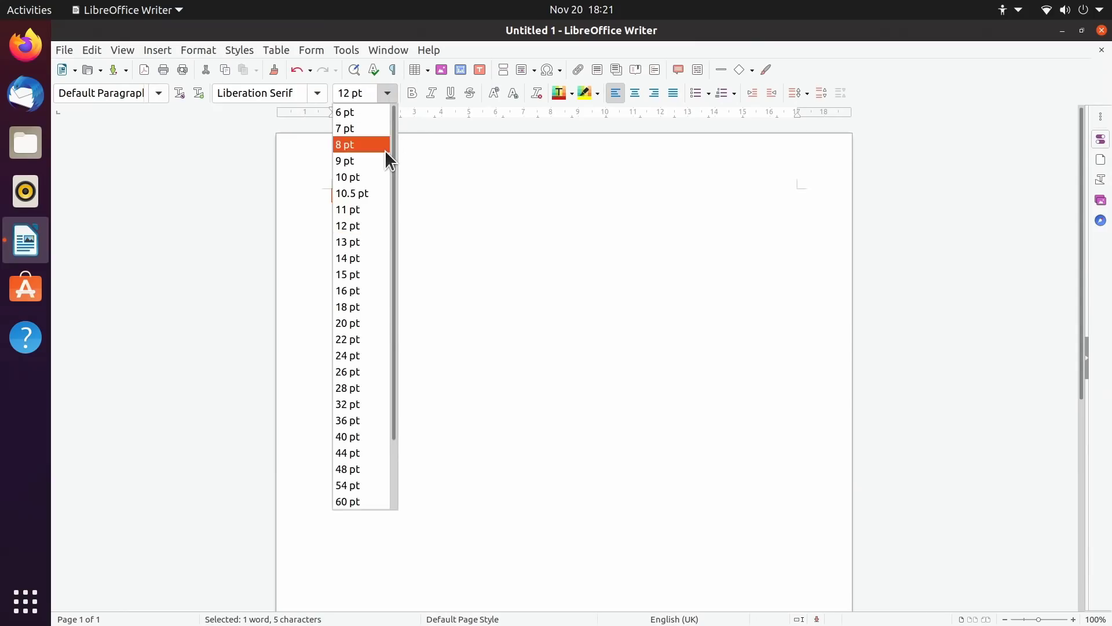
{"action": "left_click_drag", "start_coordinate": [391, 165], "coordinate": [395, 294]}
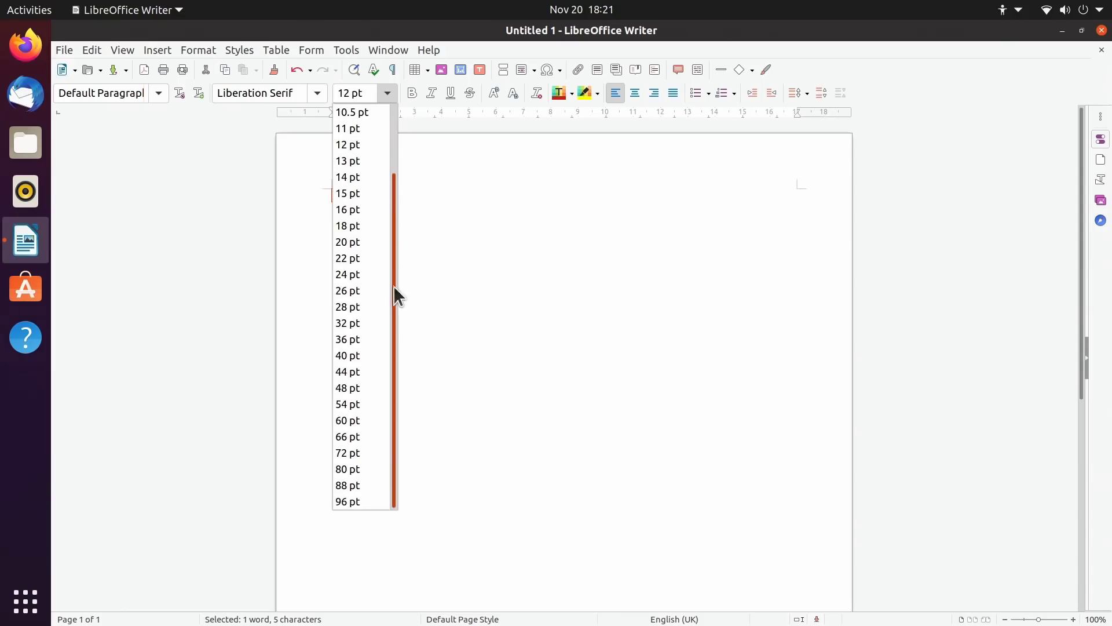
{"action": "left_click", "coordinate": [359, 505]}
{"action": "left_click", "coordinate": [575, 462]}
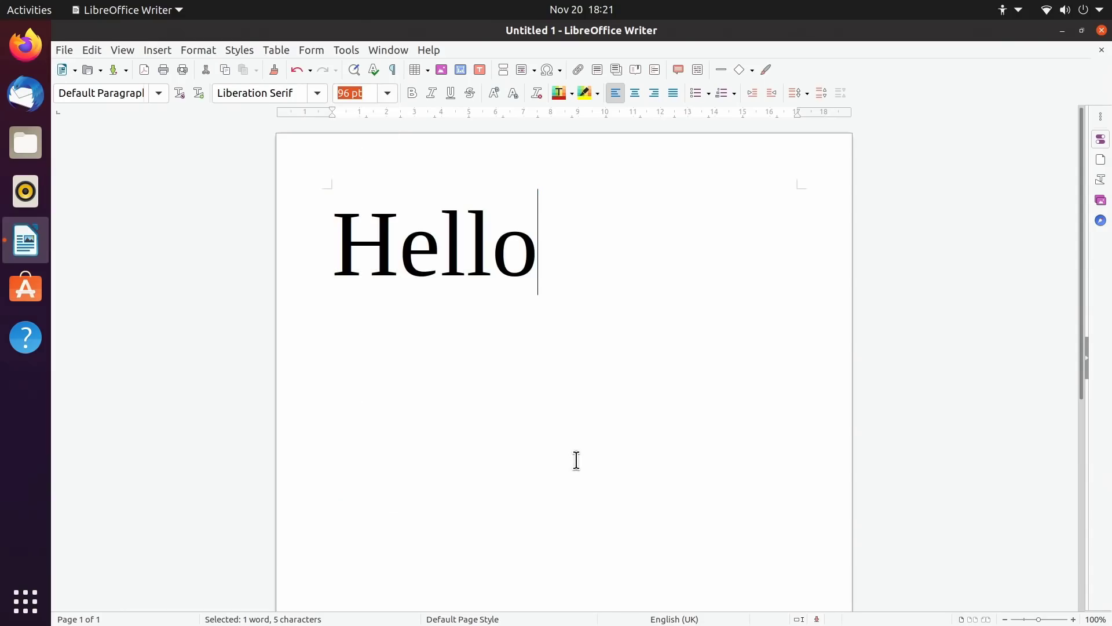
{"action": "left_click", "coordinate": [1101, 30]}
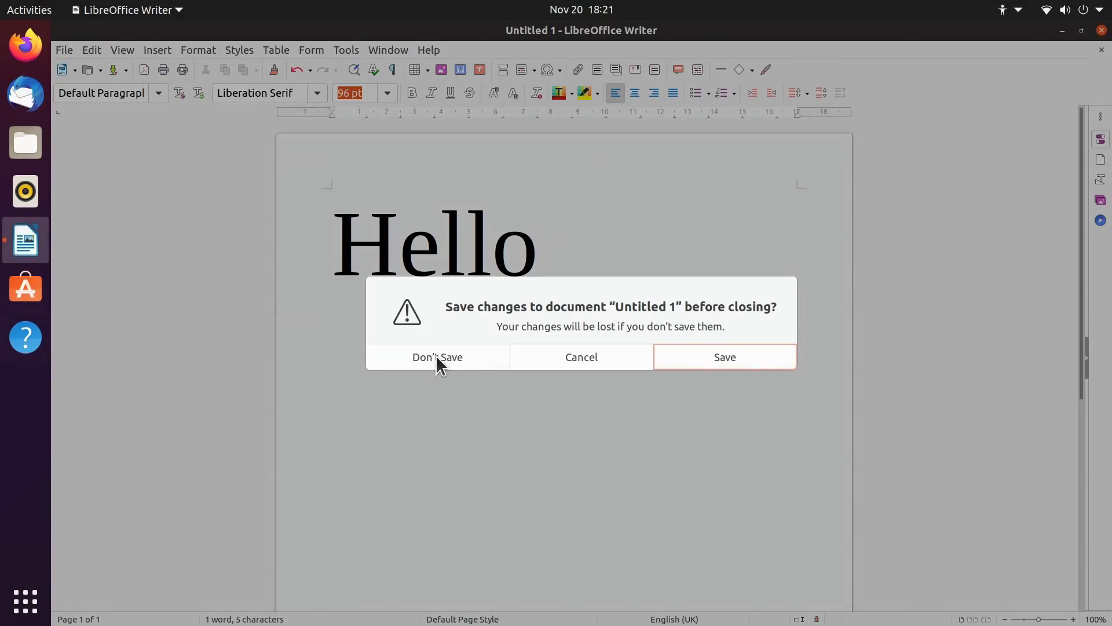
{"action": "left_click", "coordinate": [436, 356]}
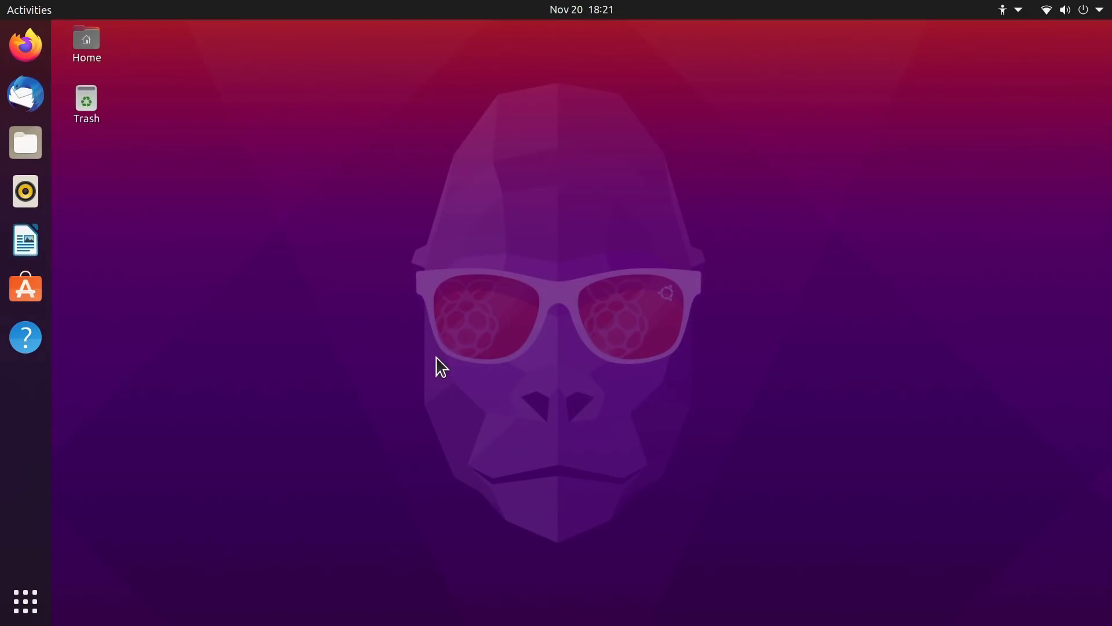
{"action": "left_click", "coordinate": [26, 282]}
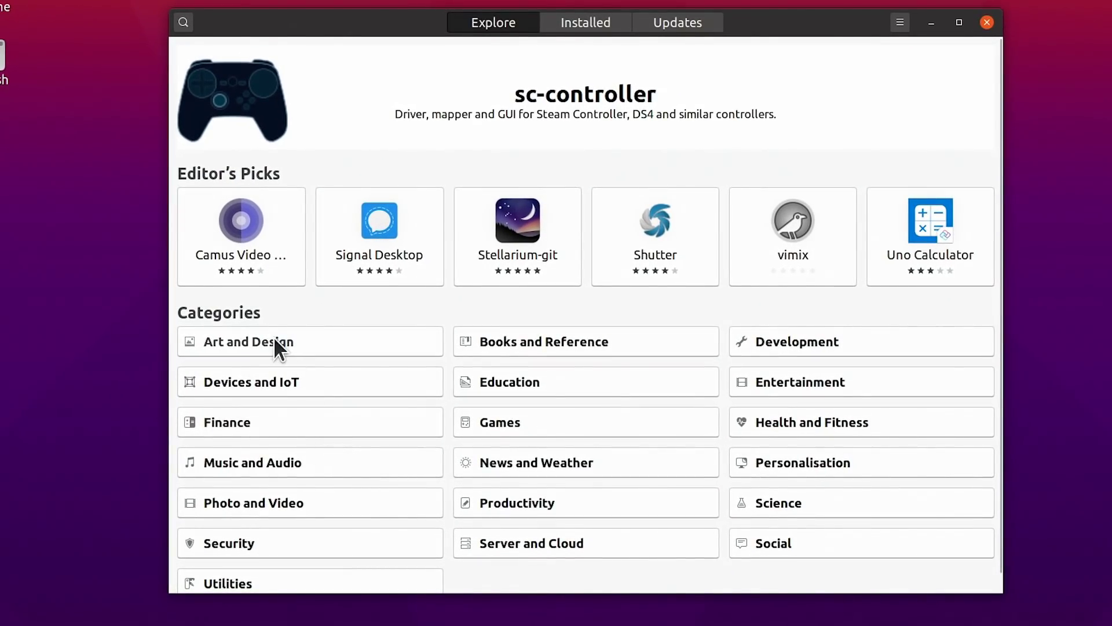
{"action": "left_click", "coordinate": [275, 345]}
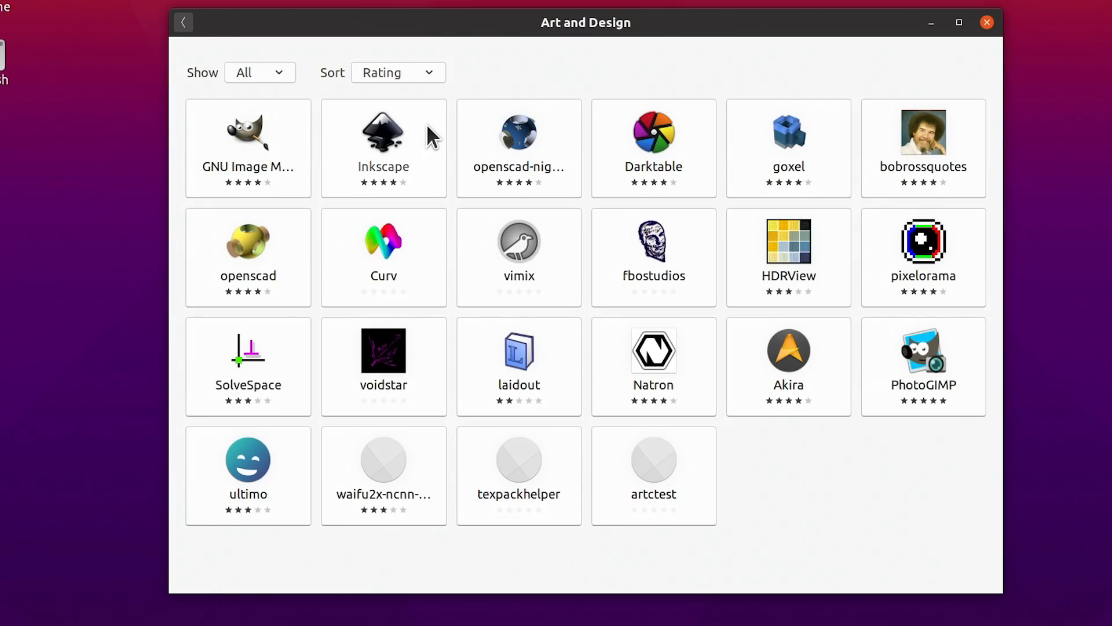
{"action": "left_click", "coordinate": [987, 22]}
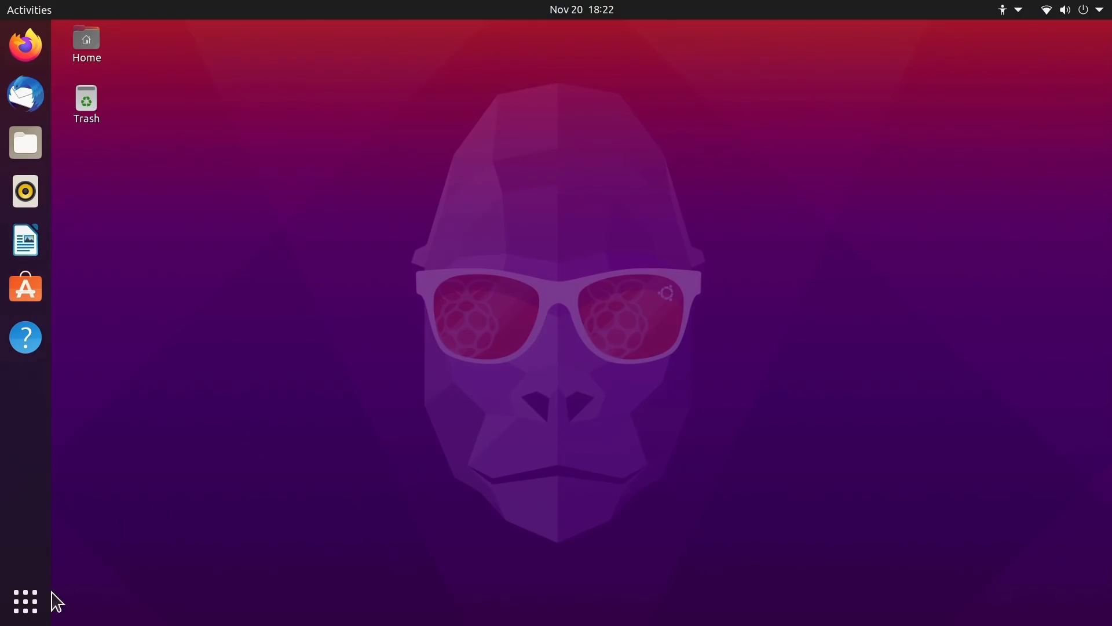
Launch Disk Usage Analyzer from Utilities, check the ecpi drive's 24.3 GB free of 31.1 GB, and close it.
{"action": "left_click", "coordinate": [28, 605]}
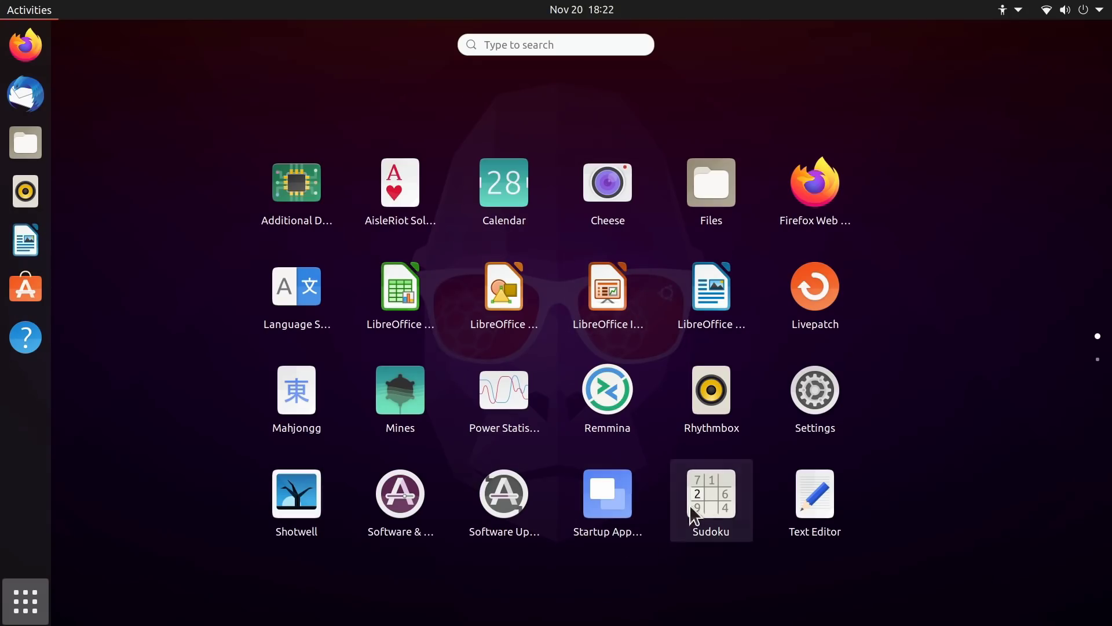
{"action": "left_click", "coordinate": [1103, 360]}
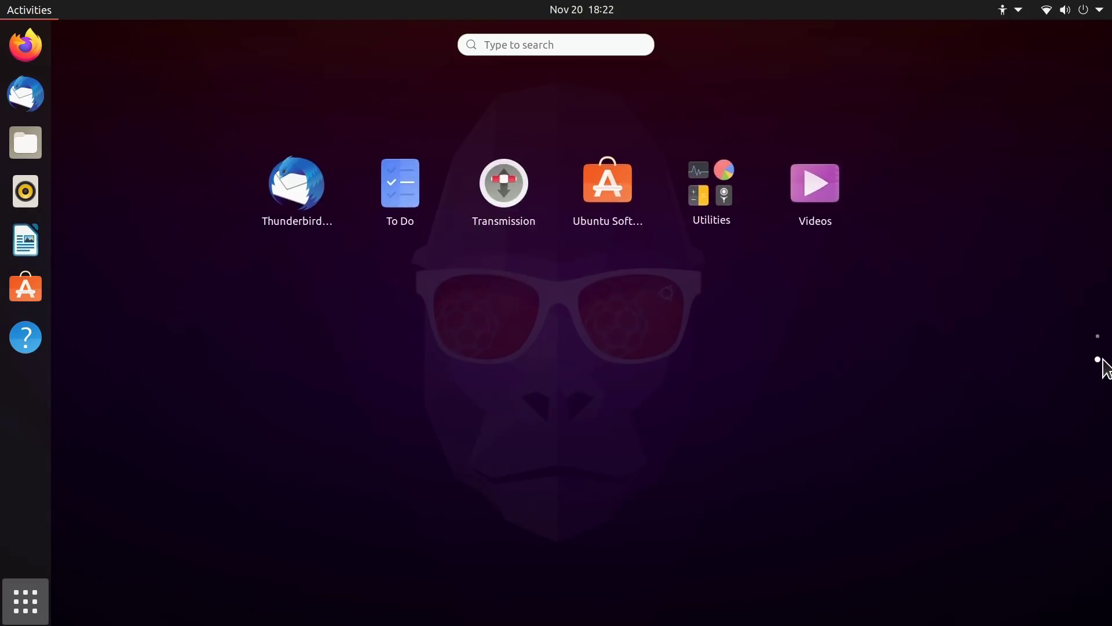
{"action": "left_click", "coordinate": [737, 200]}
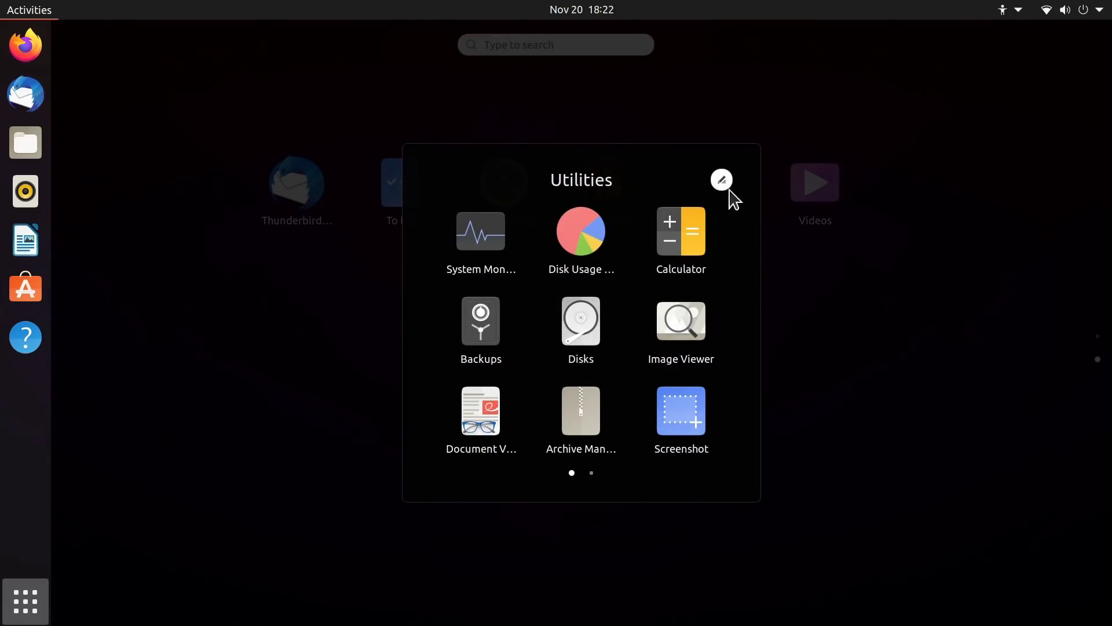
{"action": "left_click", "coordinate": [560, 243]}
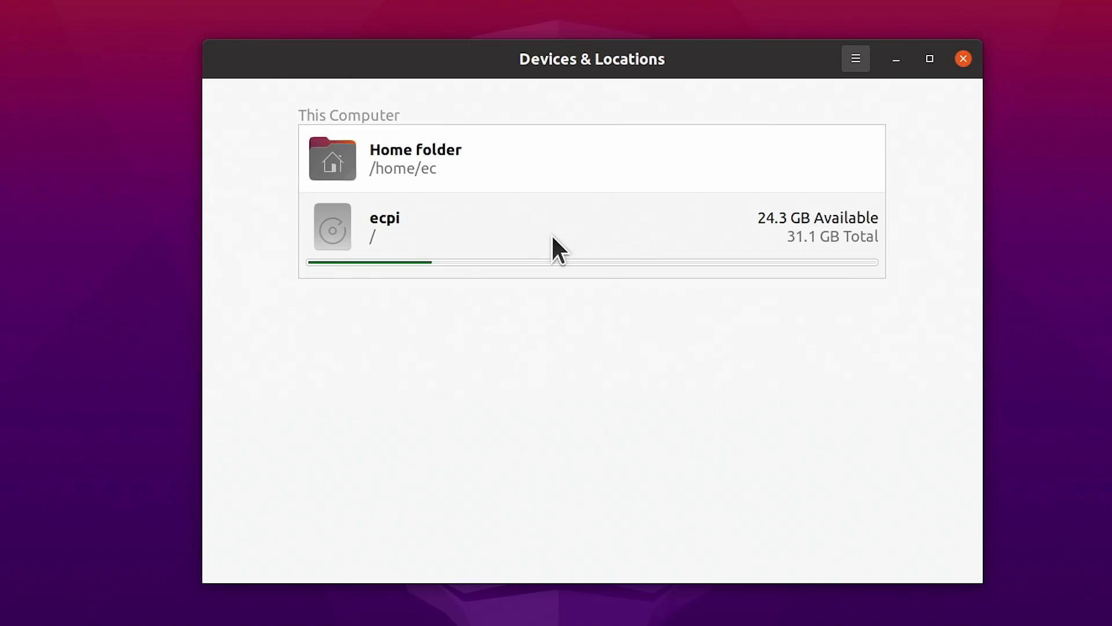
{"action": "left_click", "coordinate": [963, 59]}
Launch System Monitor from Utilities, then move and enlarge its window to view the resource graphs.
{"action": "left_click", "coordinate": [26, 601]}
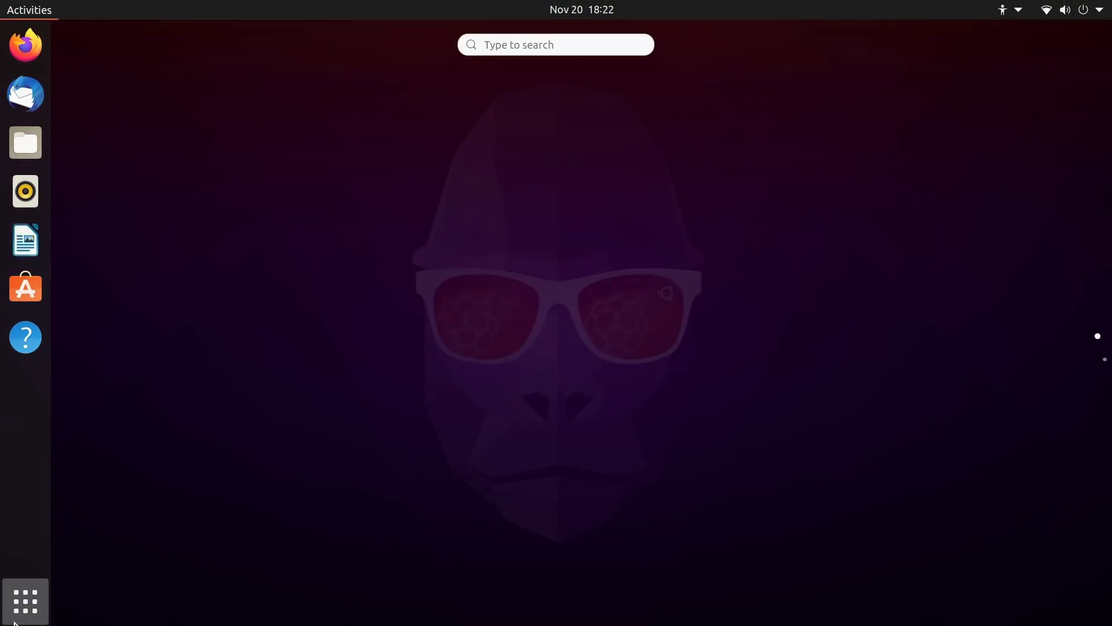
{"action": "left_click", "coordinate": [1104, 364]}
{"action": "left_click", "coordinate": [702, 197]}
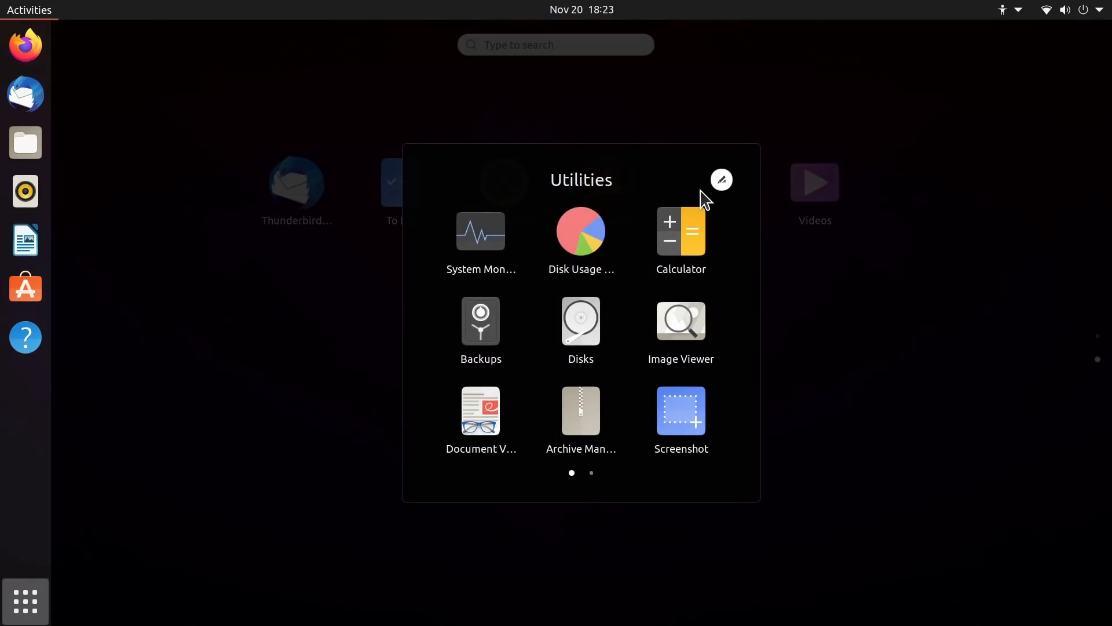
{"action": "left_click", "coordinate": [474, 238]}
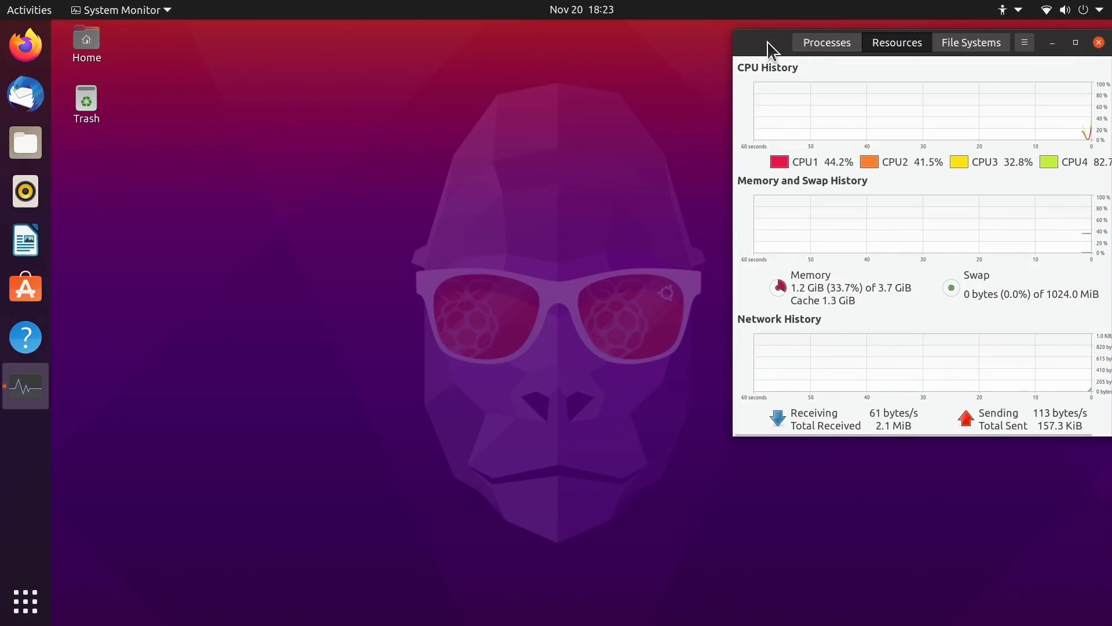
{"action": "left_click_drag", "start_coordinate": [767, 45], "coordinate": [246, 50]}
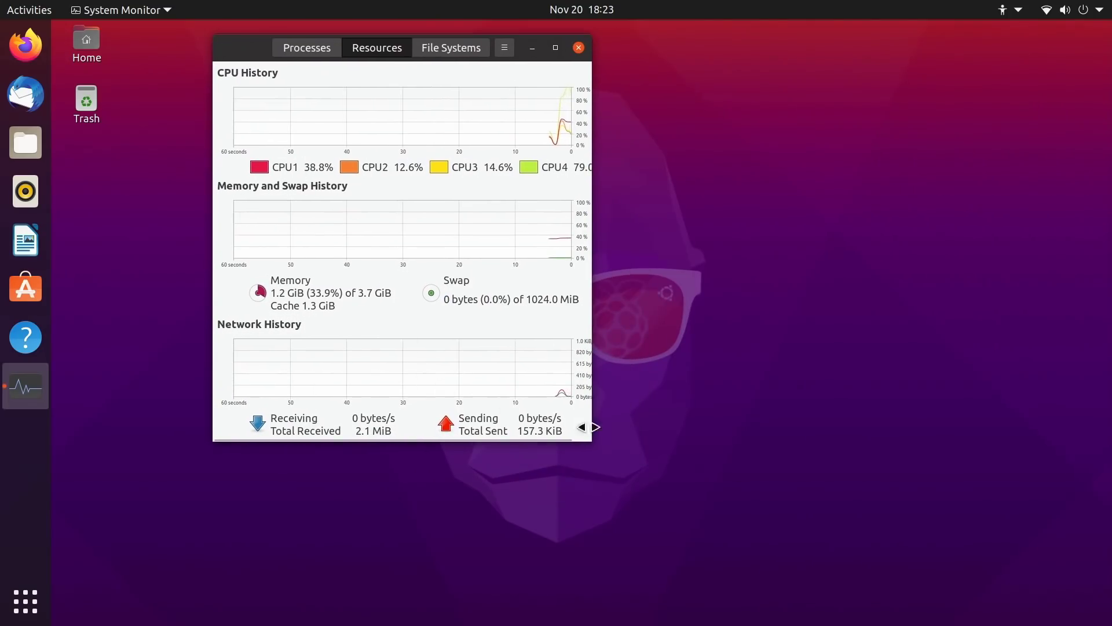
{"action": "left_click_drag", "start_coordinate": [589, 440], "coordinate": [866, 494]}
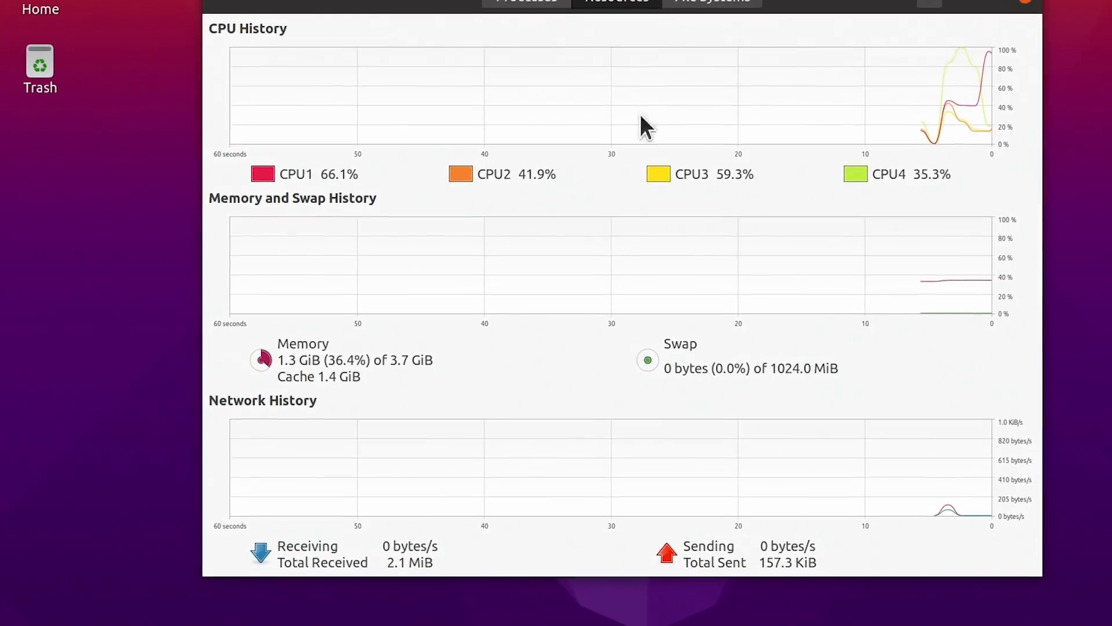
{"action": "left_click_drag", "start_coordinate": [401, 18], "coordinate": [331, 44]}
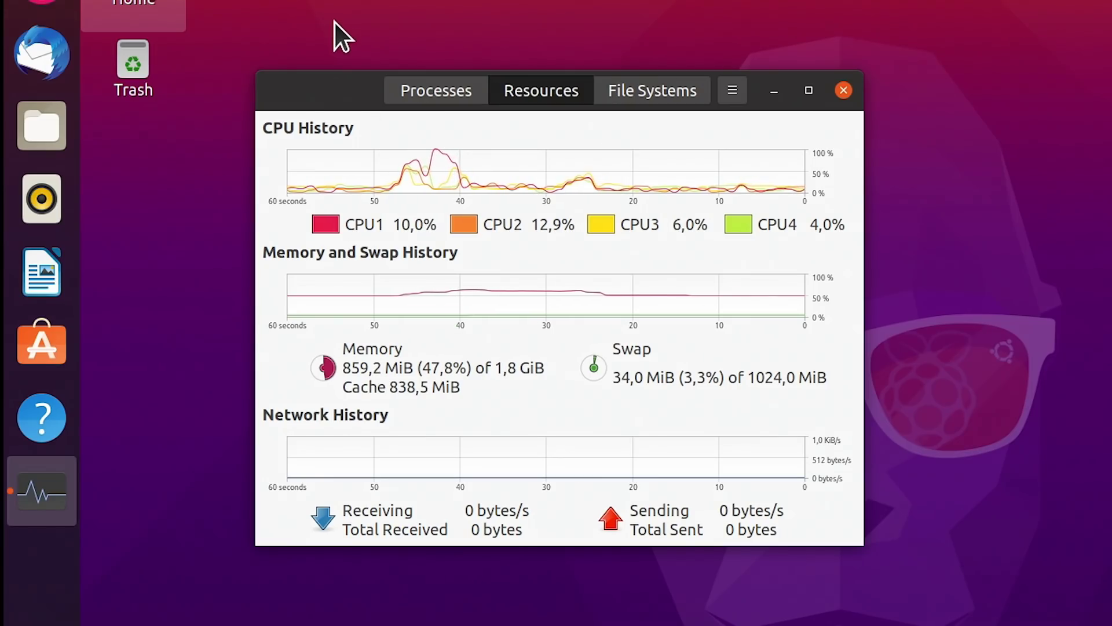
Launch LibreOffice Writer and minimise it, so System Monitor shows memory at 1016.5 MiB (56.6%).
{"action": "left_click", "coordinate": [65, 266]}
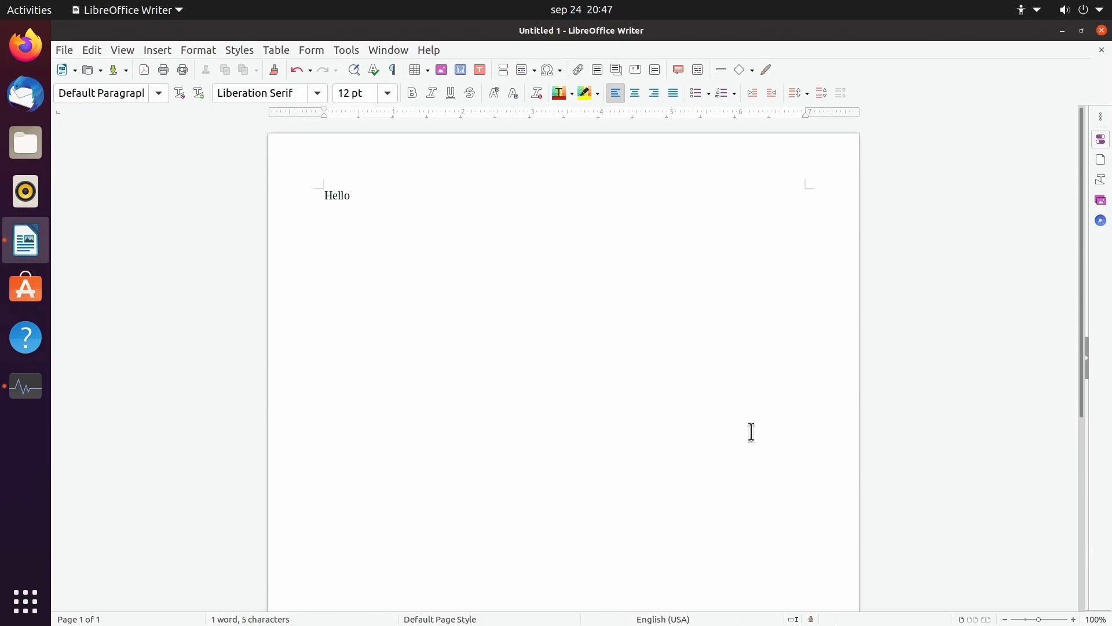
{"action": "left_click", "coordinate": [1060, 29]}
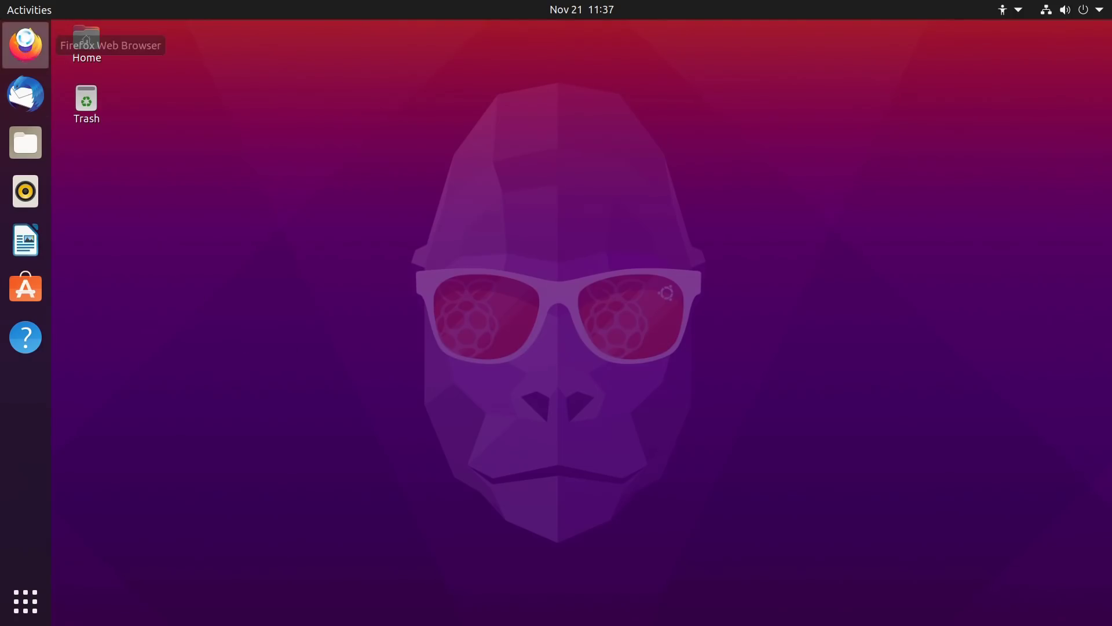
Launch Firefox and go to the ExplainingComputers Quantum Computing page.
{"action": "left_click", "coordinate": [25, 44]}
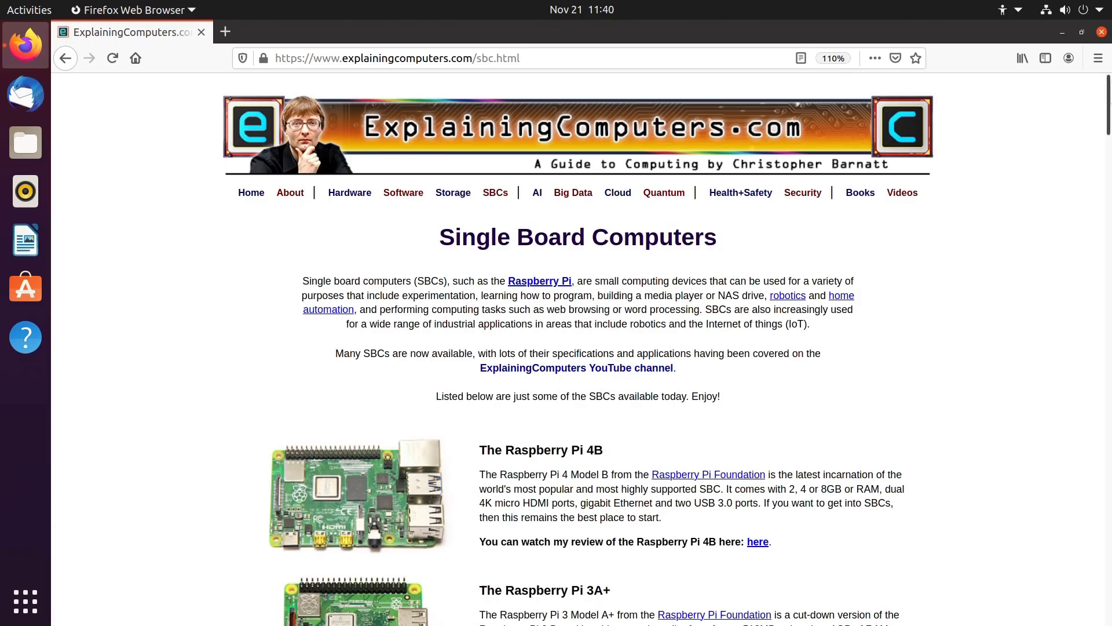
{"action": "mouse_move", "coordinate": [1108, 110]}
{"action": "left_mouse_down"}
{"action": "mouse_move", "coordinate": [1107, 210]}
{"action": "mouse_move", "coordinate": [1108, 104]}
{"action": "left_mouse_up"}
{"action": "left_click", "coordinate": [664, 193]}
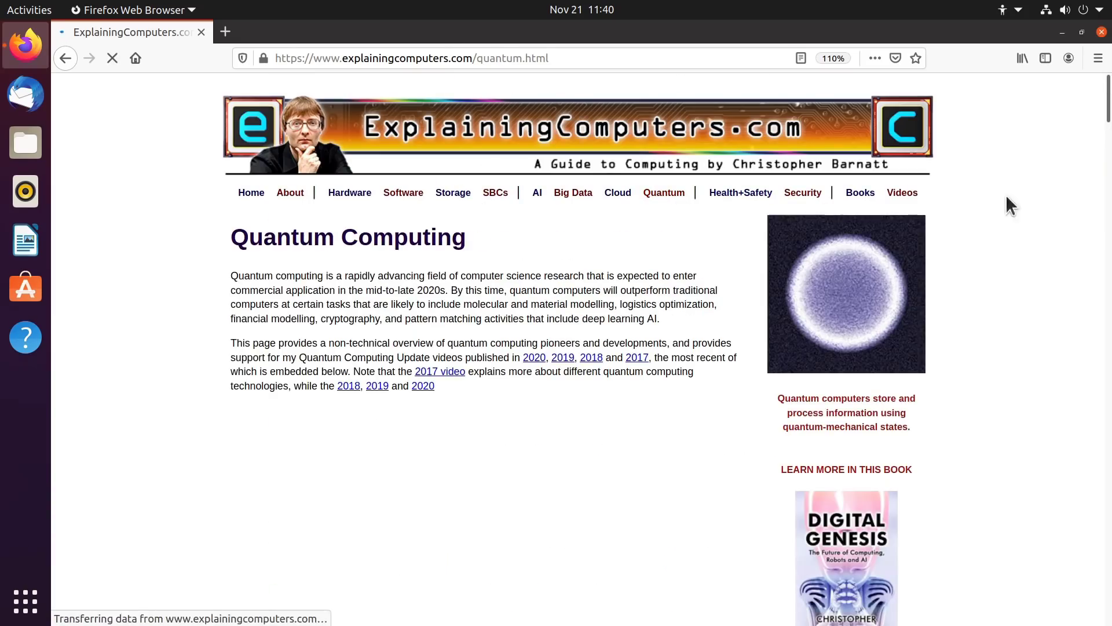
Load the recently visited YouTube sample video from Firefox's Library Recent Highlights.
{"action": "mouse_move", "coordinate": [1108, 104]}
{"action": "left_mouse_down"}
{"action": "mouse_move", "coordinate": [1100, 168]}
{"action": "mouse_move", "coordinate": [1095, 90]}
{"action": "left_mouse_up"}
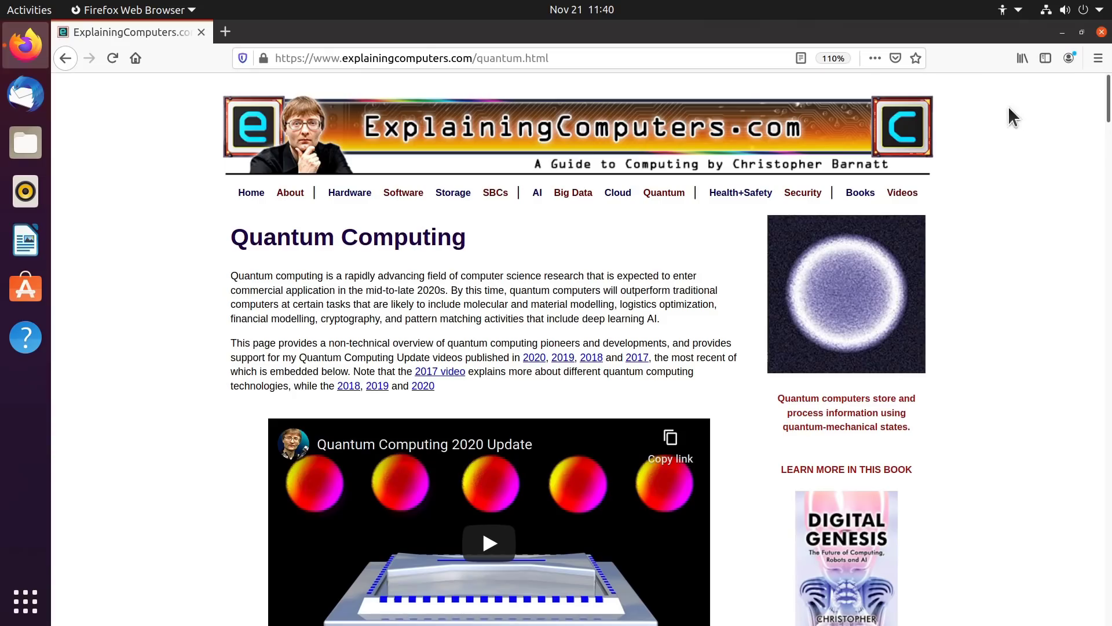
{"action": "left_click", "coordinate": [1021, 58]}
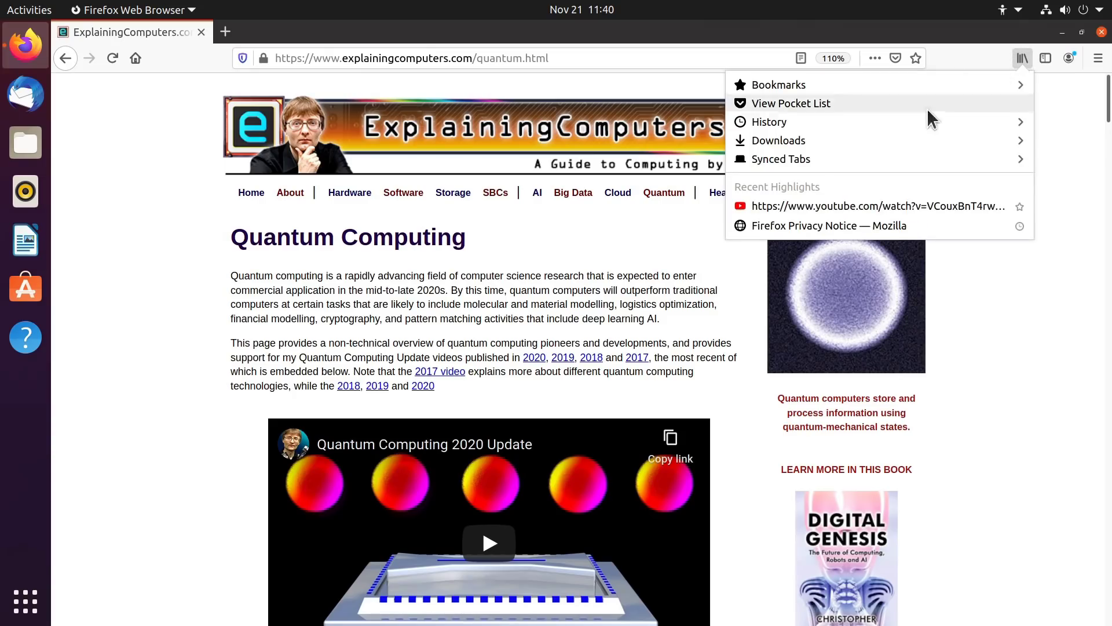
{"action": "left_click", "coordinate": [907, 206]}
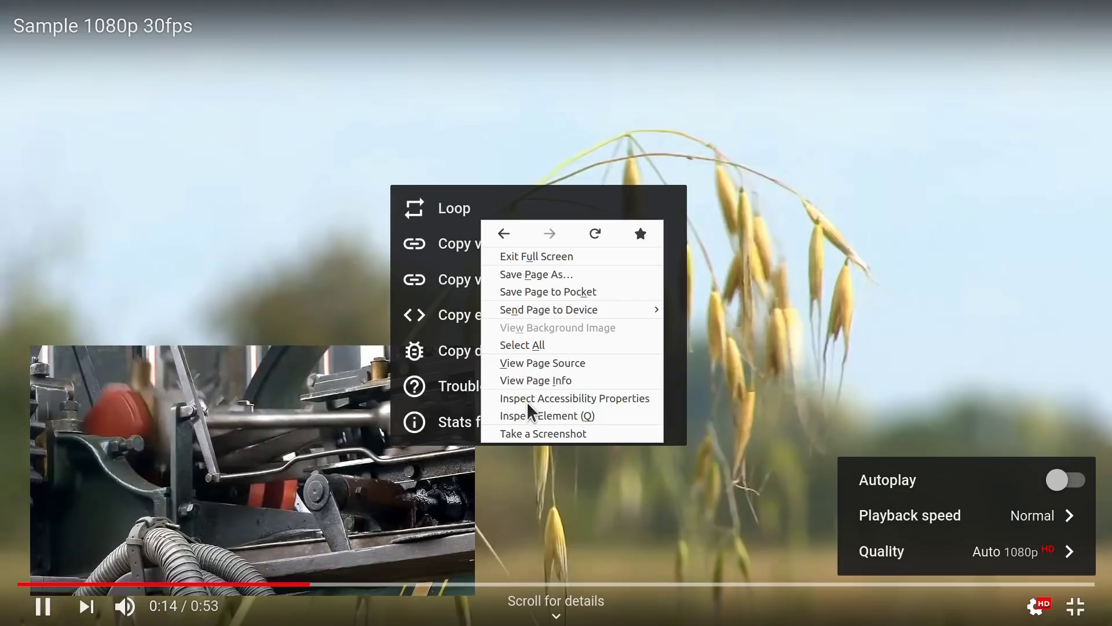
Turn on Stats for nerds over the fullscreen sample video to see dropped frames.
{"action": "left_click", "coordinate": [449, 432]}
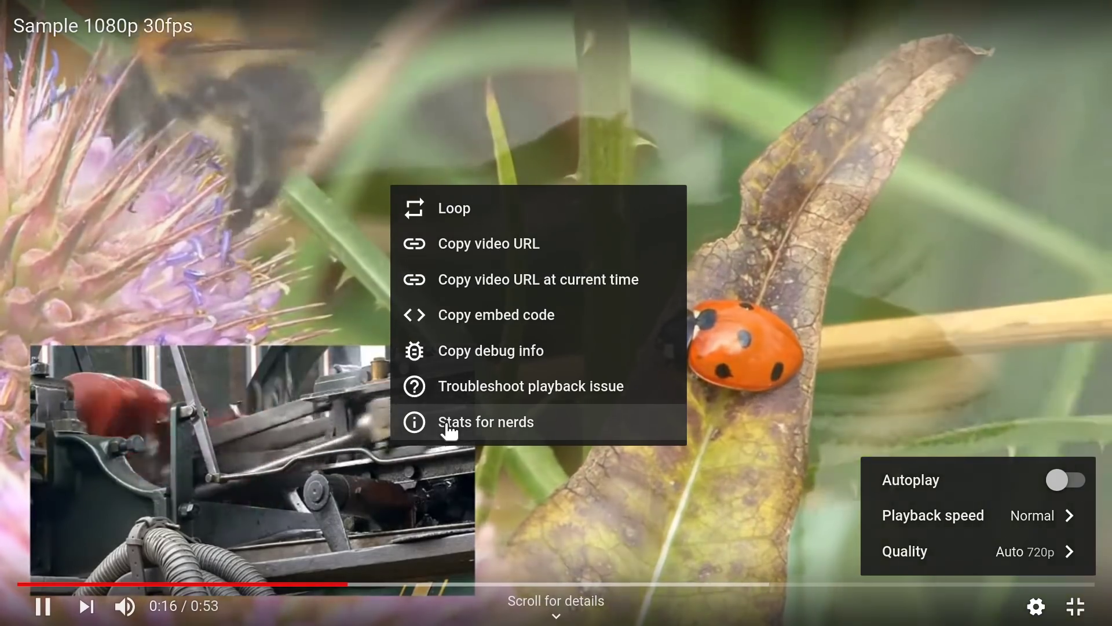
{"action": "left_click", "coordinate": [448, 428]}
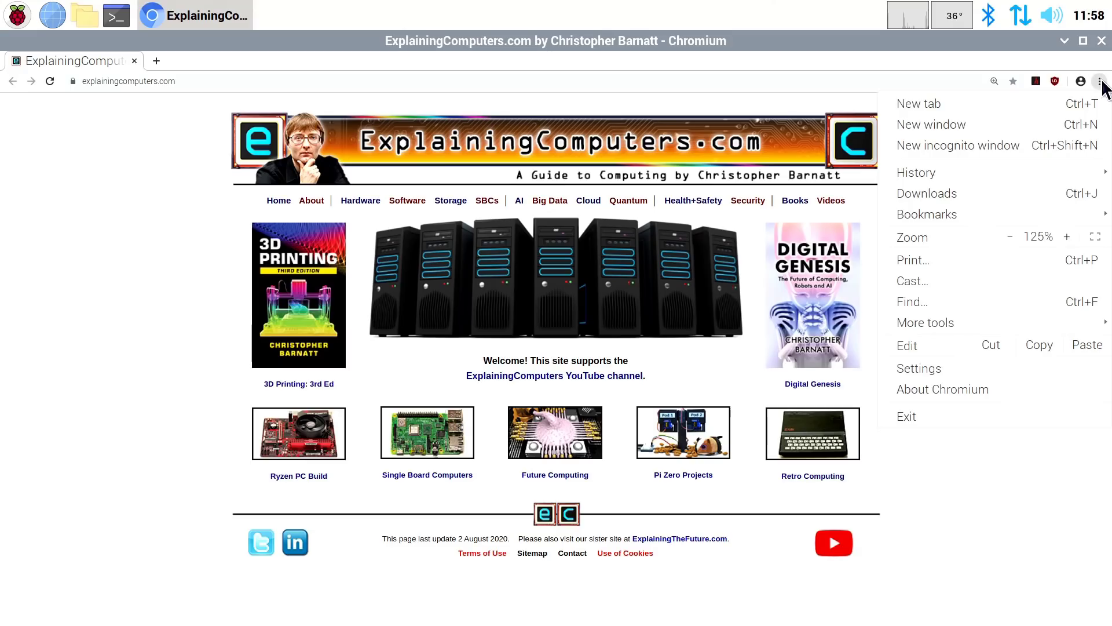
Bring up the YouTube bookmark in Chromium to play the sample video fullscreen.
{"action": "mouse_move", "coordinate": [976, 205]}
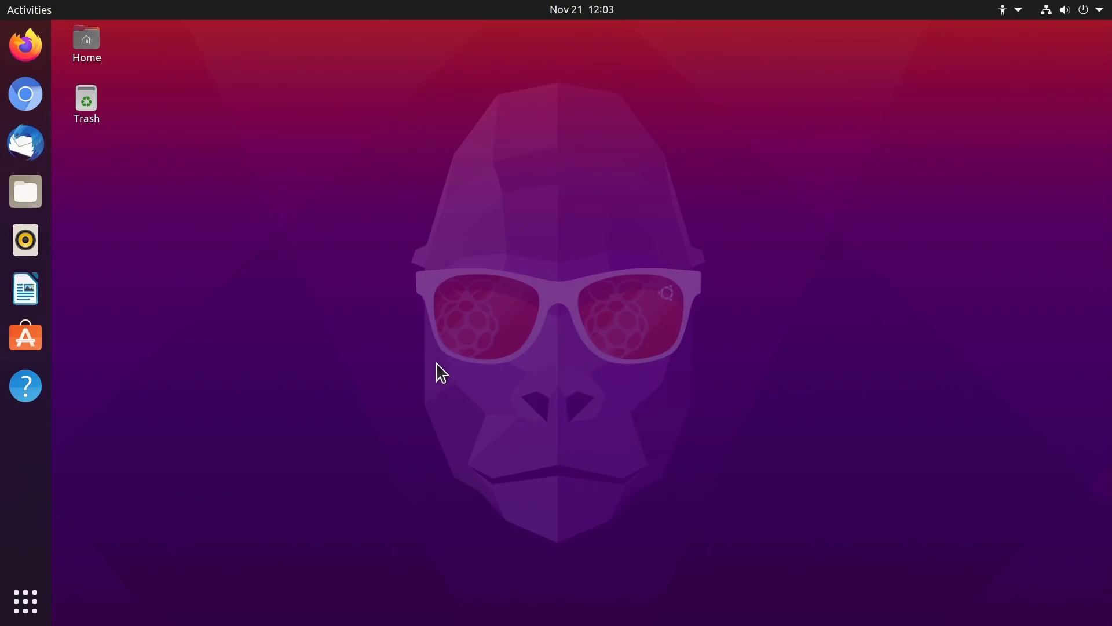
Launch Chromium and check that h264ify appears in the Extensions list.
{"action": "left_click", "coordinate": [32, 95]}
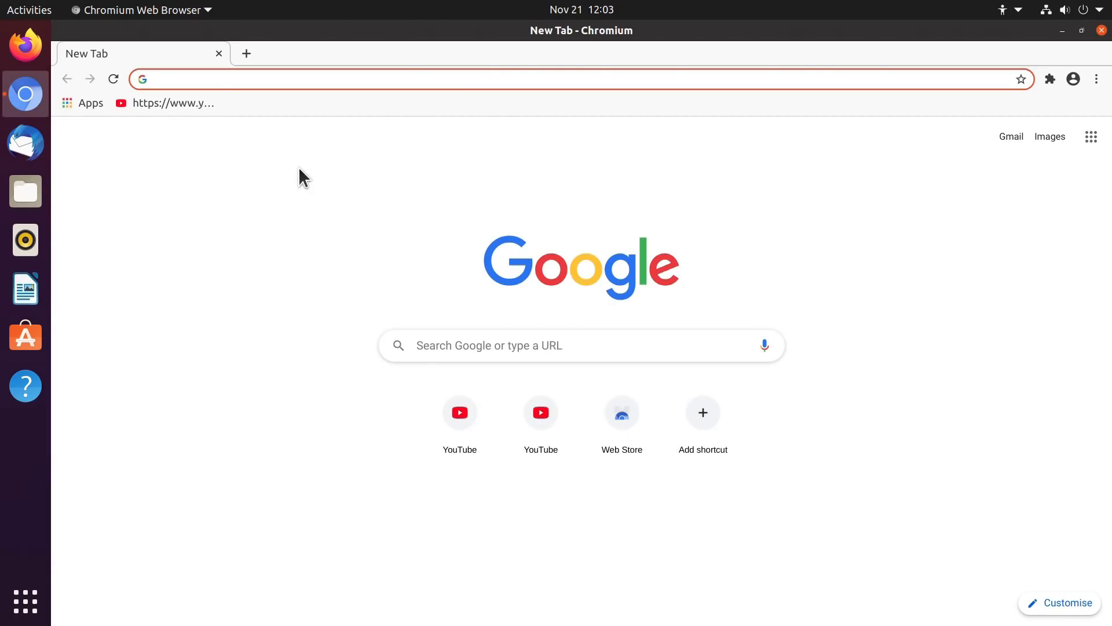
{"action": "left_click", "coordinate": [1051, 78]}
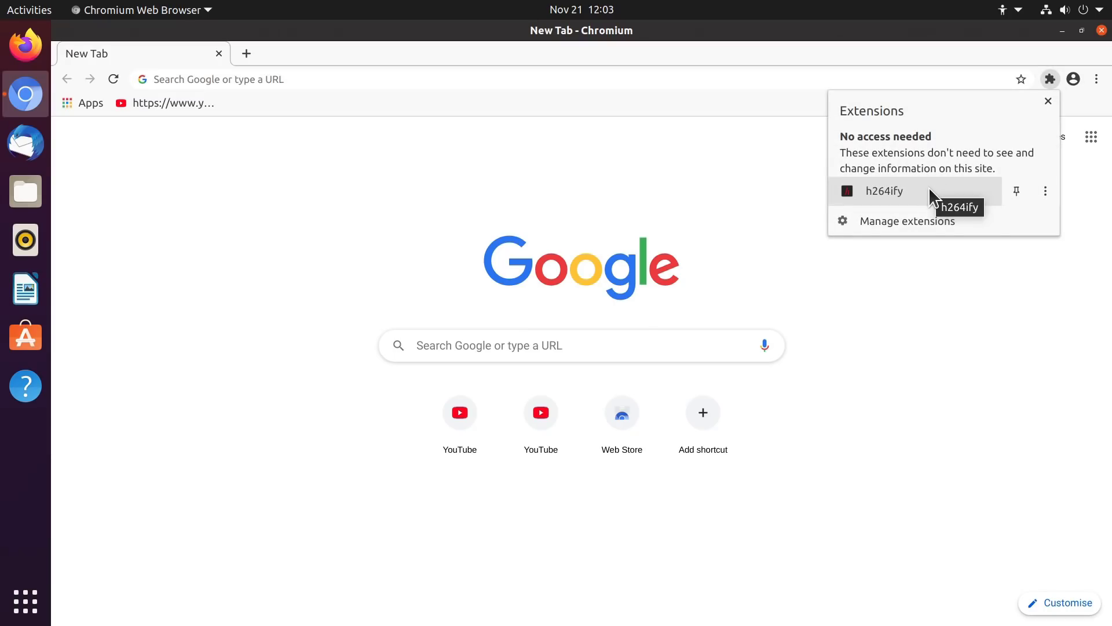
{"action": "key", "text": "Escape"}
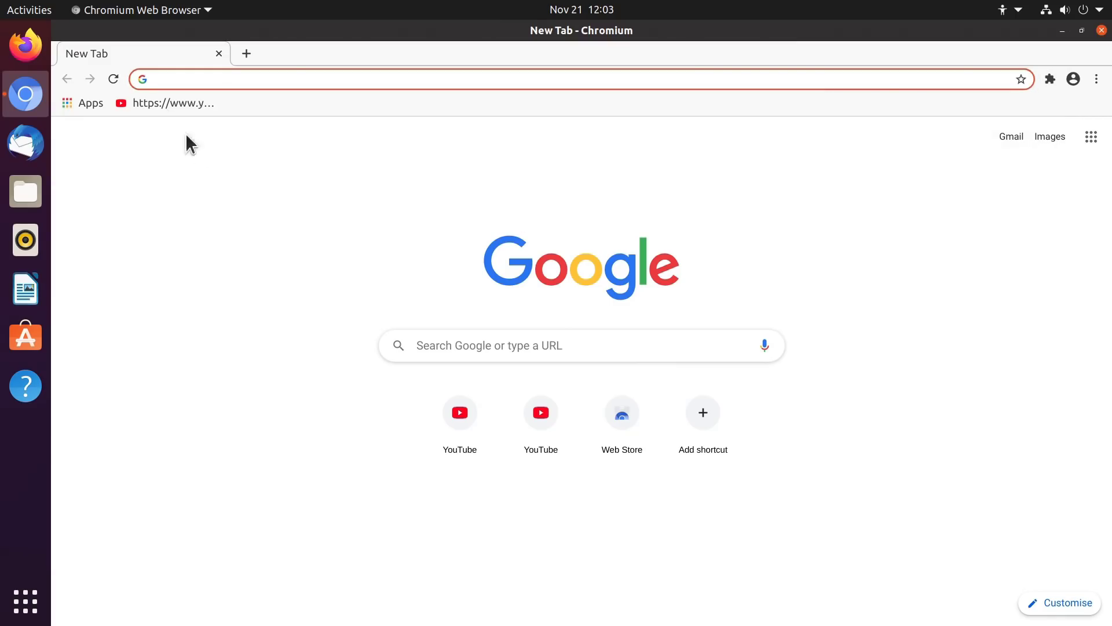
Open the bookmarked YouTube sample video and bring up its quality options to pick 1080p.
{"action": "left_click", "coordinate": [159, 102]}
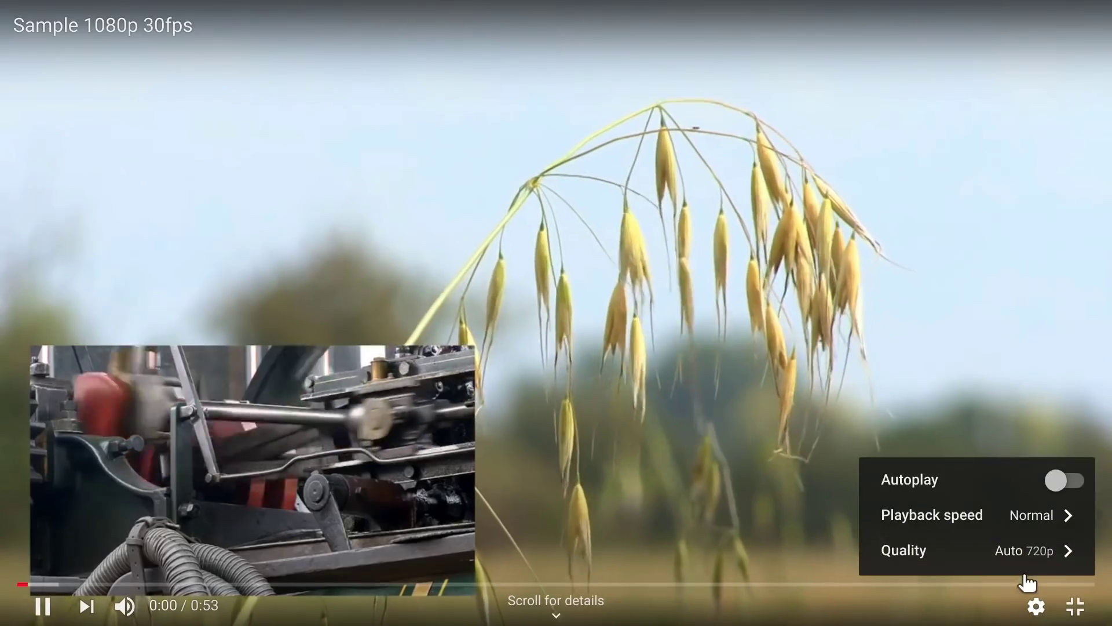
{"action": "left_click", "coordinate": [1023, 549]}
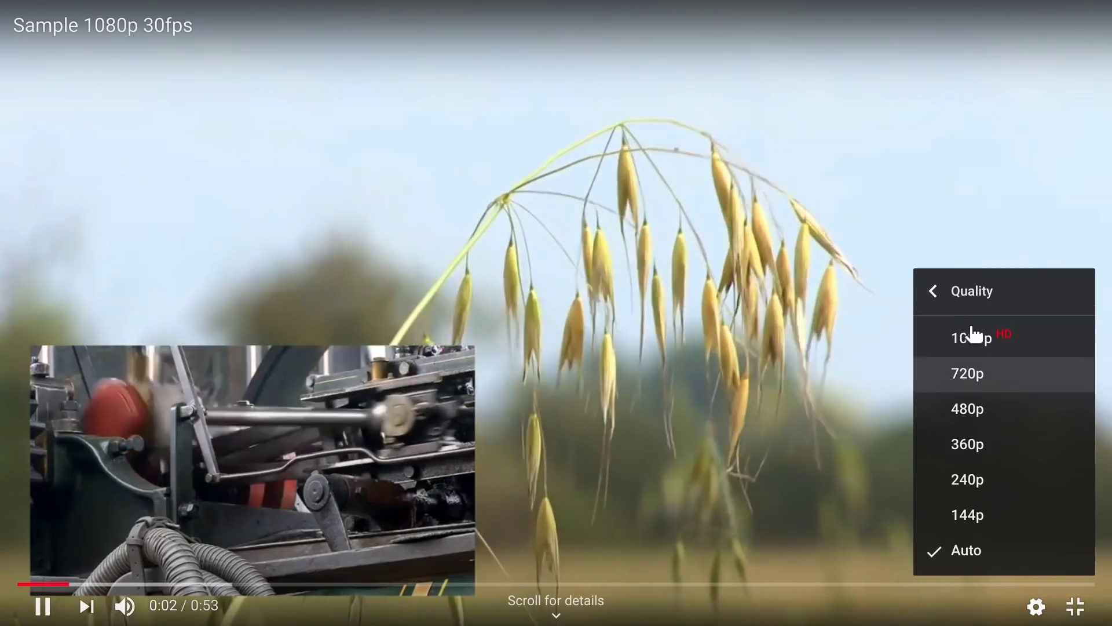